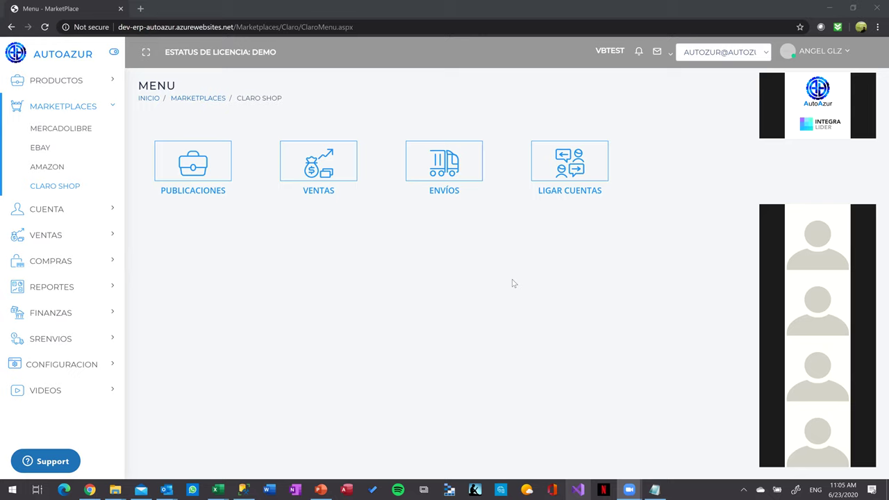
# View the Claro Shop linked accounts page and return to the Claro Shop menu
pyautogui.click(554, 175)
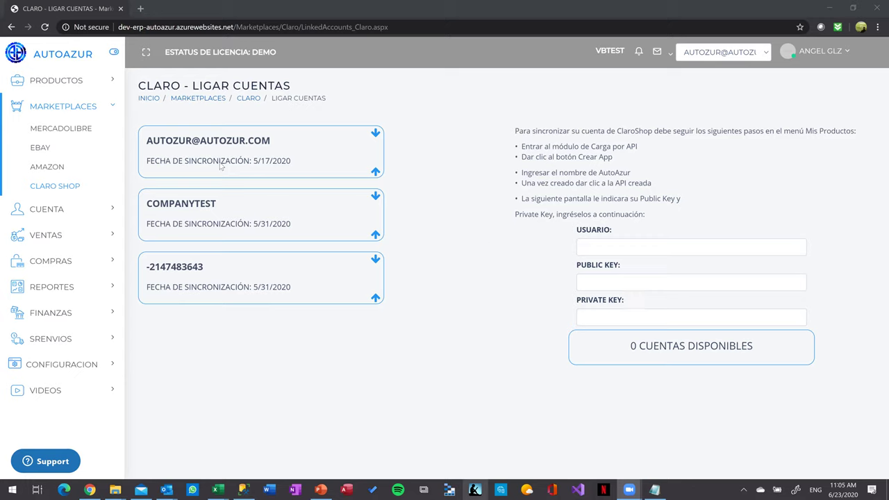
pyautogui.click(248, 99)
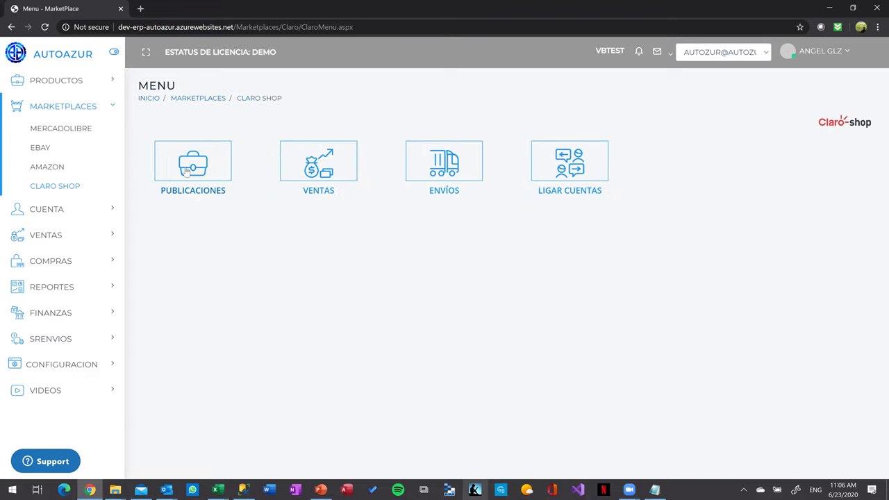
# Open the Claro Shop publications and look through the list of active listings
pyautogui.click(189, 191)
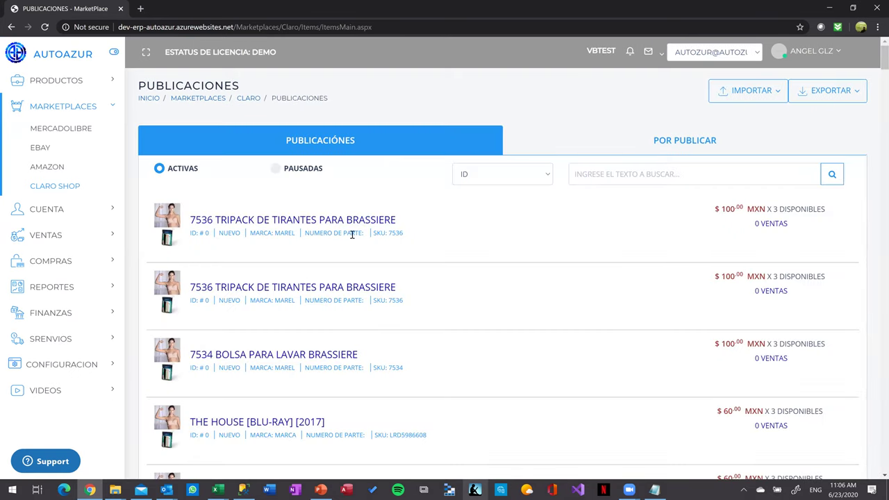
pyautogui.scroll(-10, 472, 316)
pyautogui.scroll(10, 477, 324)
pyautogui.scroll(-10, 357, 170)
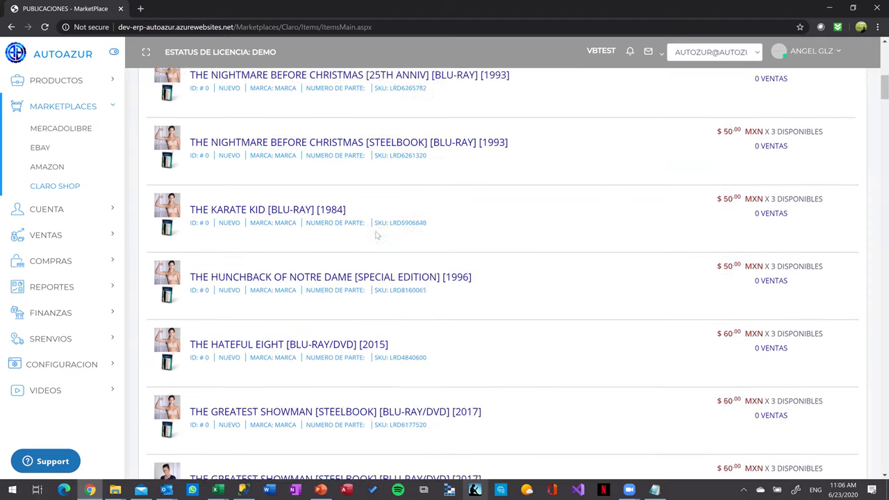
pyautogui.scroll(-5, 379, 264)
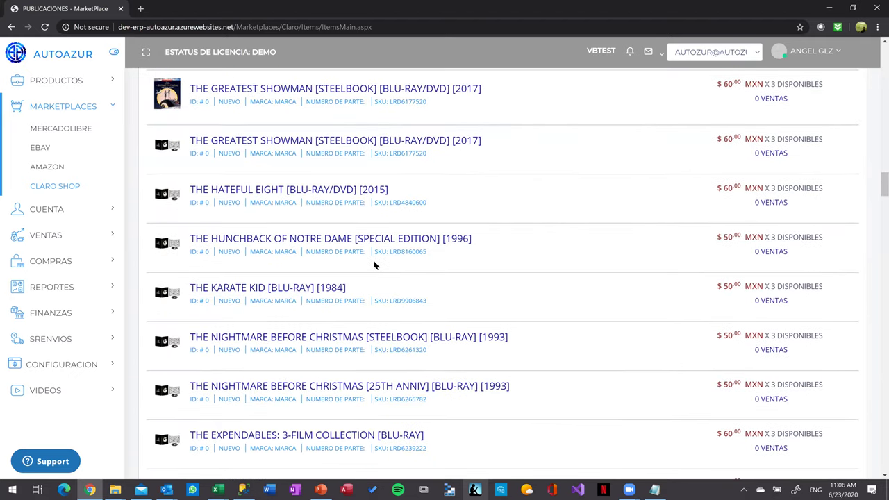
pyautogui.scroll(-5, 375, 264)
pyautogui.scroll(-5, 420, 286)
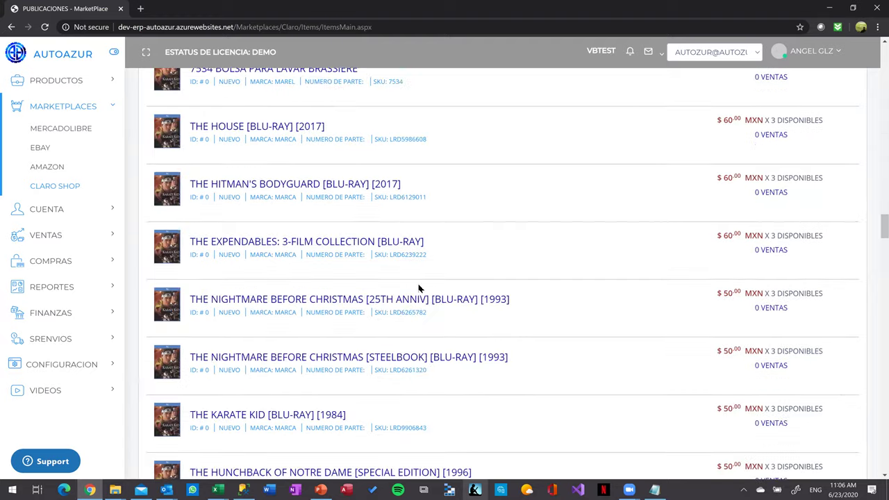
pyautogui.scroll(-5, 420, 309)
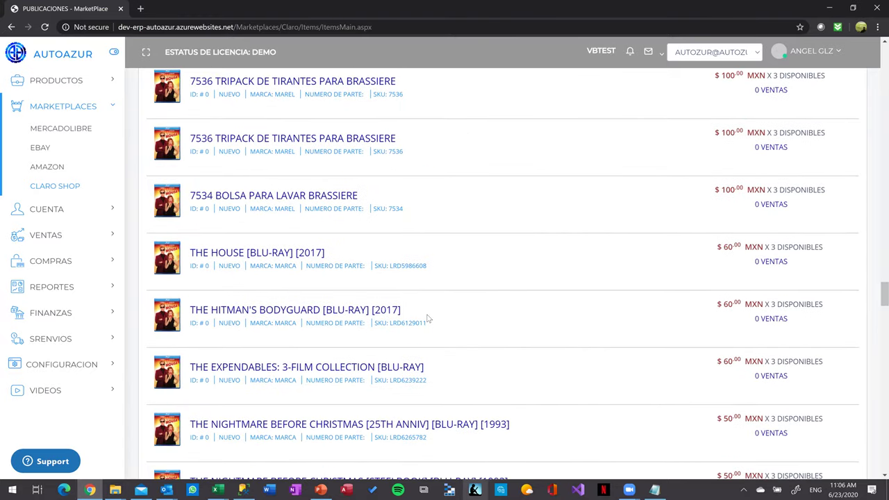
pyautogui.moveTo(881, 314); pyautogui.dragTo(876, 20)
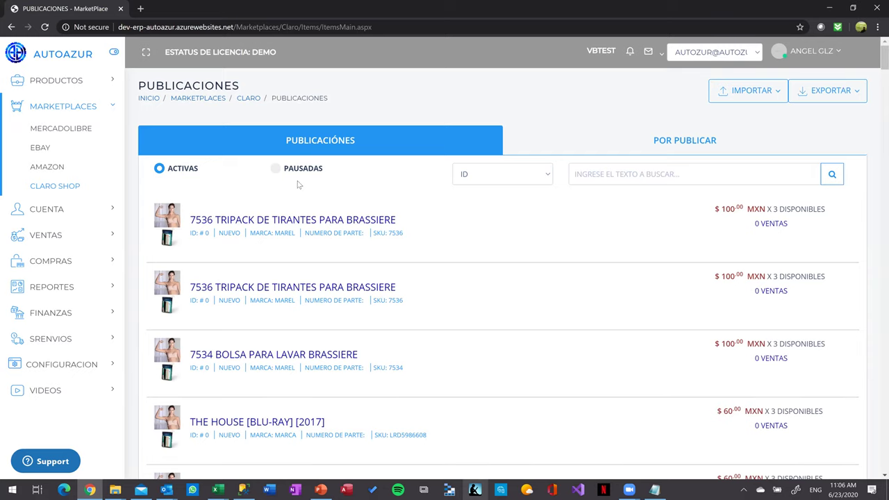
# Display the list of products pending publication and review its SKU, name and brand entries
pyautogui.click(605, 140)
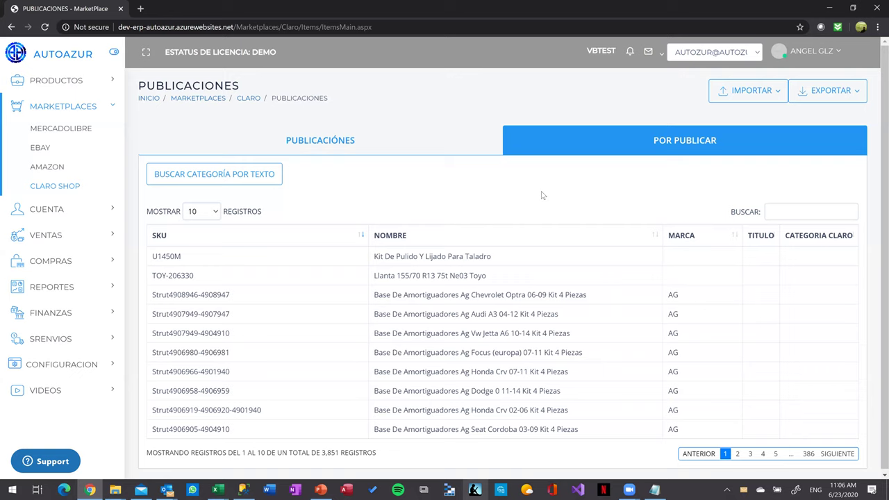
pyautogui.scroll(-1, 554, 285)
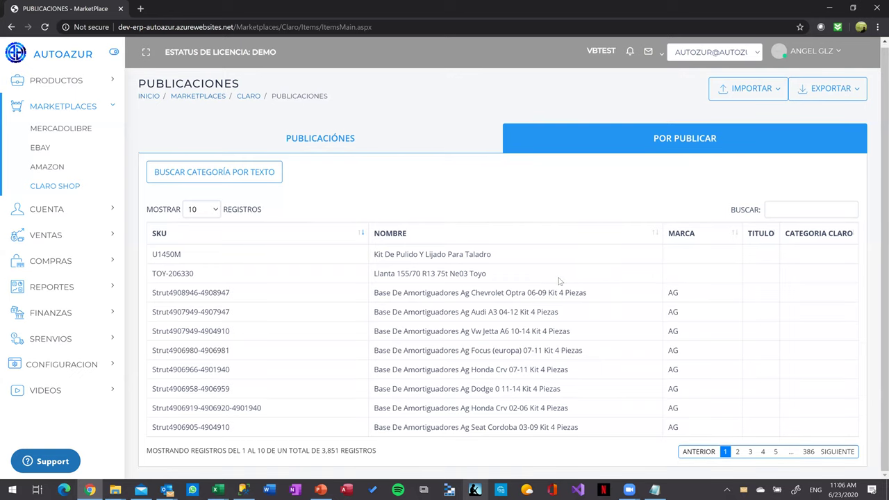
pyautogui.scroll(1, 590, 264)
# Review the export options, including Productos por publicar, and close the export dialog without exporting
pyautogui.click(817, 97)
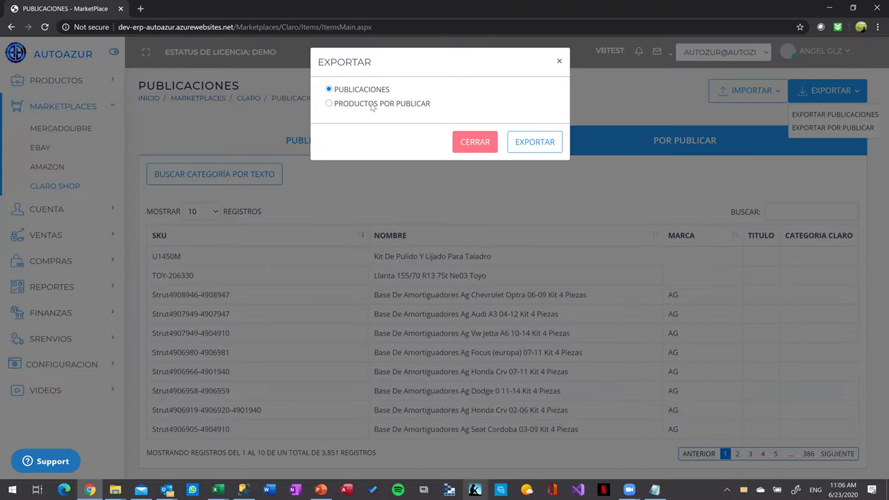
pyautogui.click(373, 104)
pyautogui.click(559, 61)
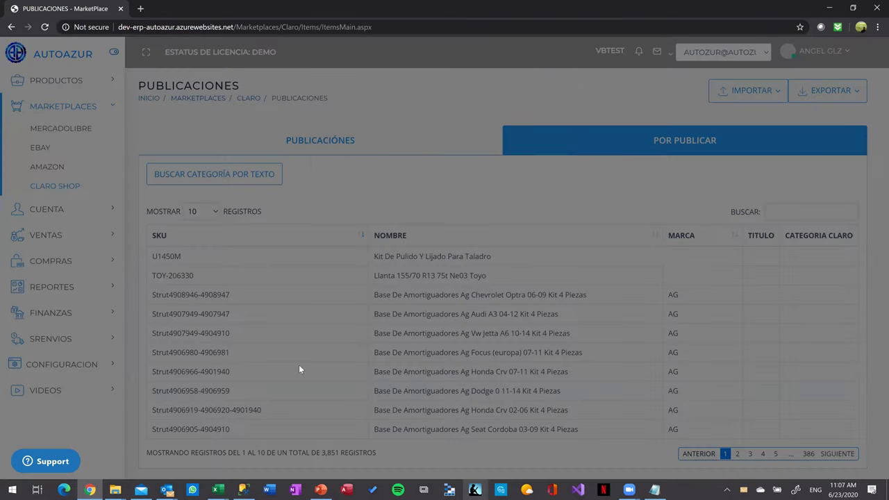
# Switch to the Excel workbook Claro Shop_Productos Por Publicar_20200612 (1), inspect its EAN column, and return to the browser
pyautogui.click(220, 490)
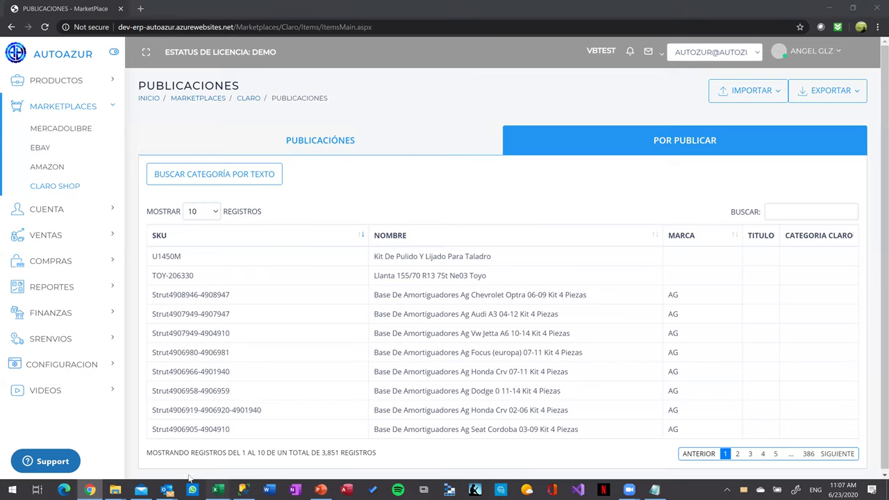
pyautogui.click(139, 452)
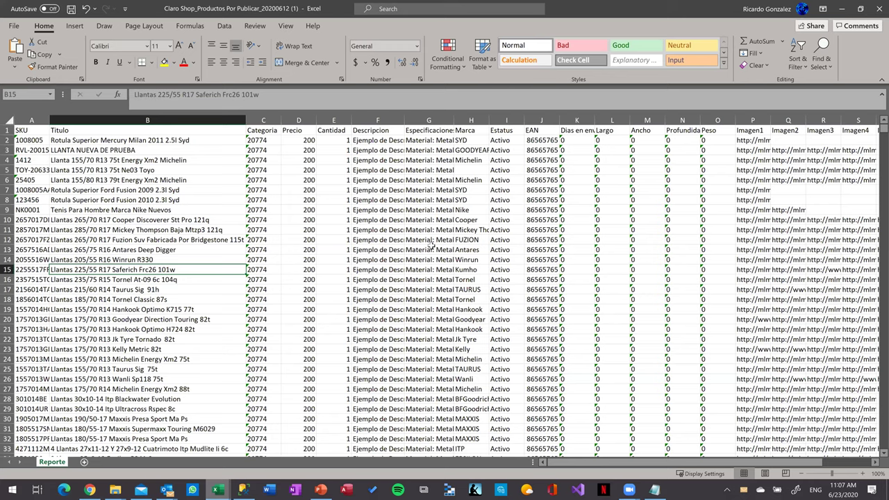
pyautogui.click(541, 239)
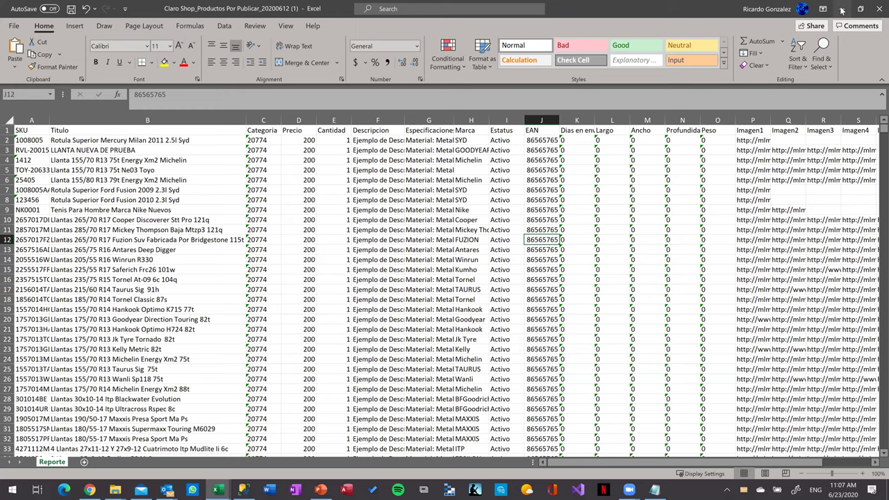
pyautogui.click(842, 10)
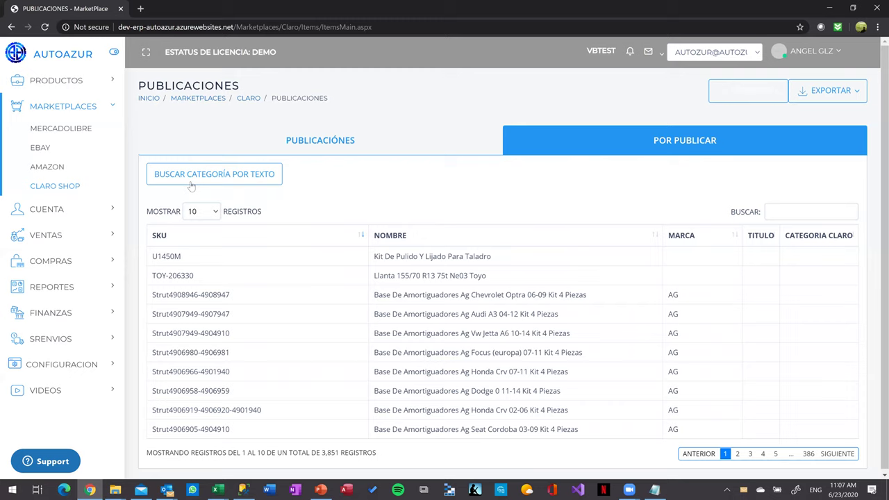
# Switch back to the Claro Shop_Productos Por Publicar_20200612 (1) workbook in Excel and inspect the product title in row 12
pyautogui.scroll(1, 60, 234)
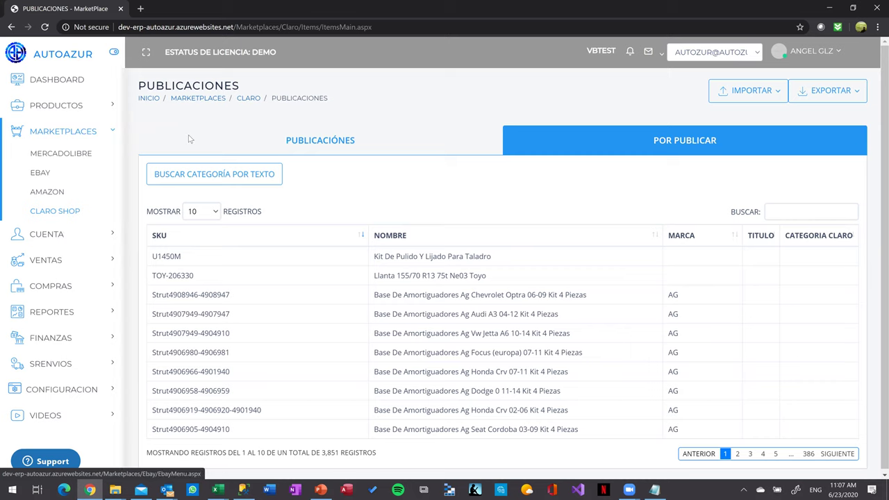
pyautogui.moveTo(230, 490)
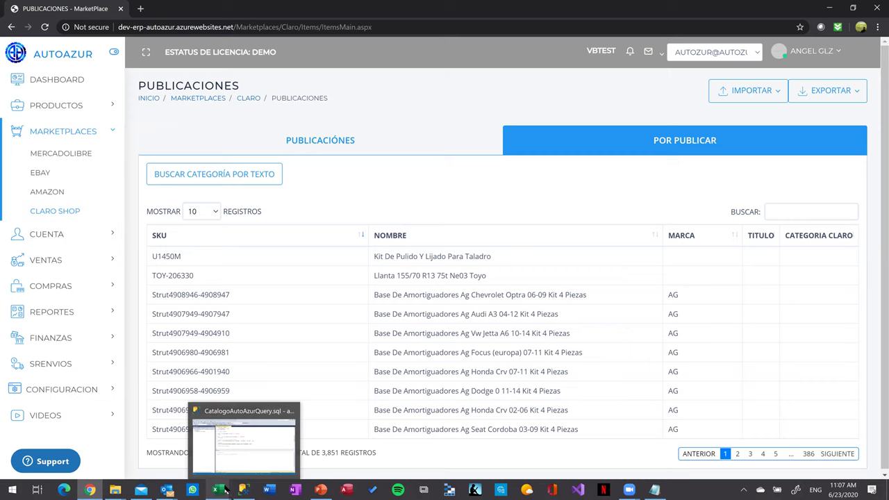
pyautogui.click(132, 454)
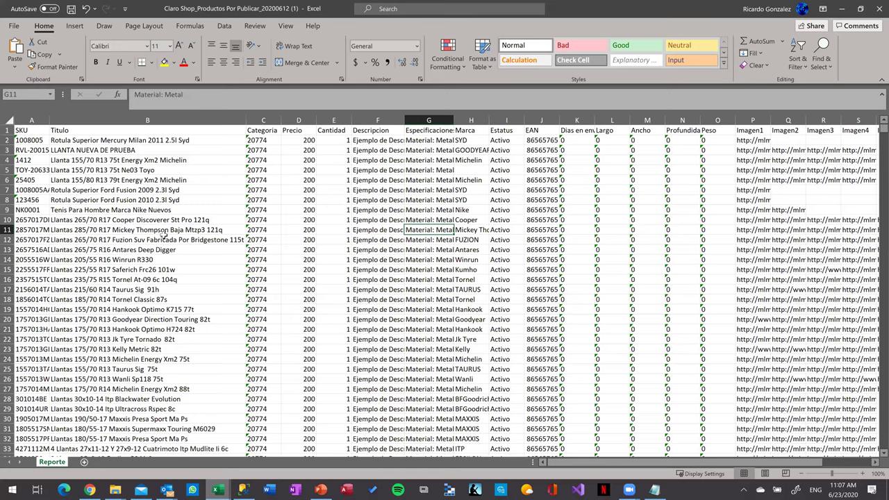
pyautogui.click(187, 241)
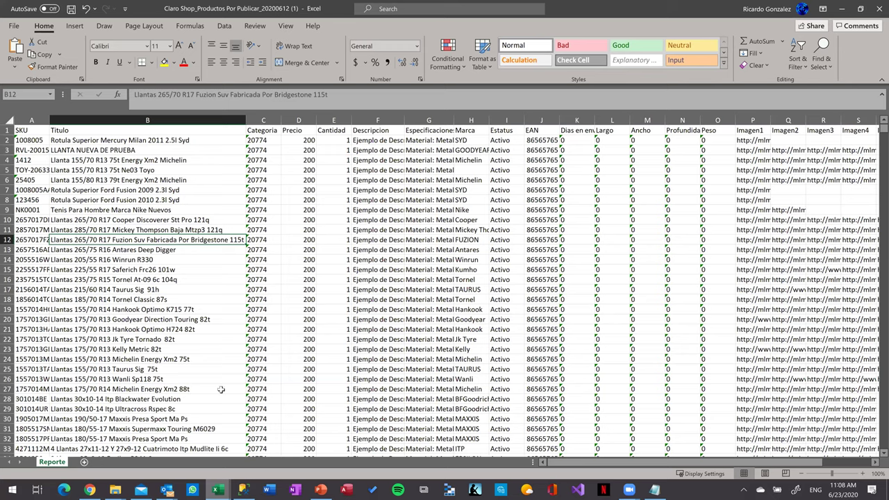
# Switch to Chrome, open claroshop.com in a new tab, and browse the home page to the Ofertas del día section
pyautogui.click(90, 490)
pyautogui.click(142, 8)
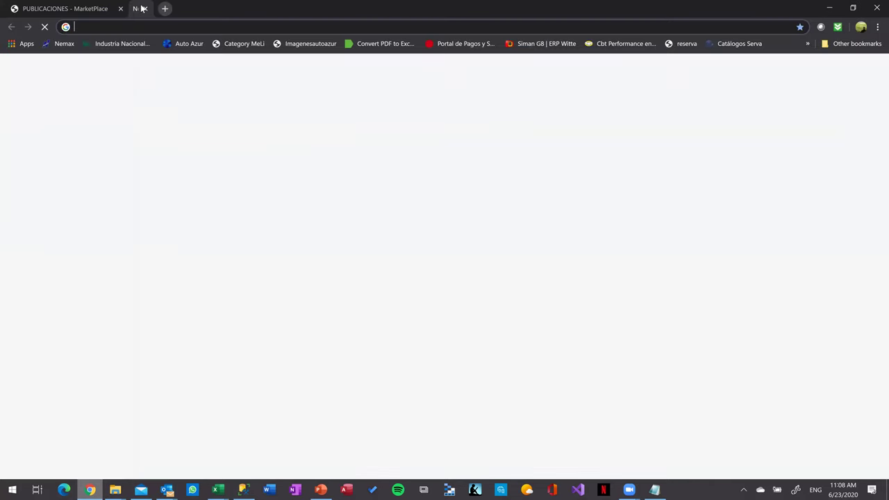
pyautogui.write('claro')
pyautogui.press('Return')
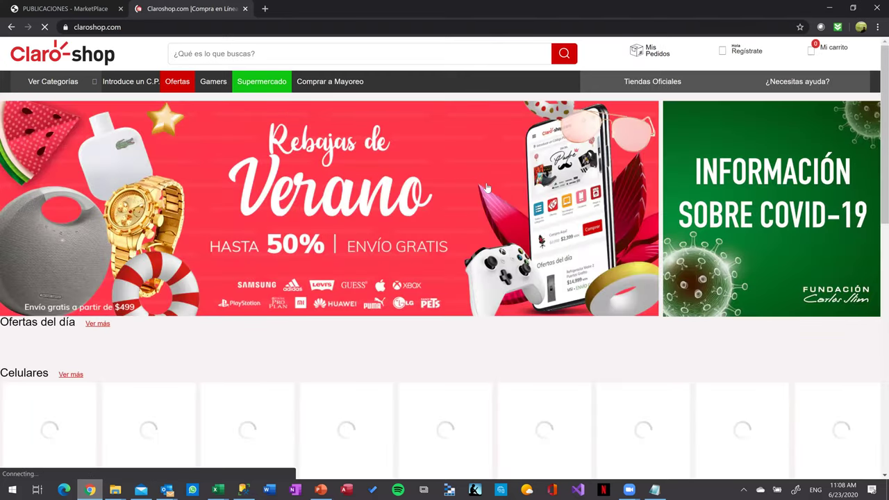
pyautogui.scroll(-2, 490, 191)
pyautogui.scroll(-2, 508, 278)
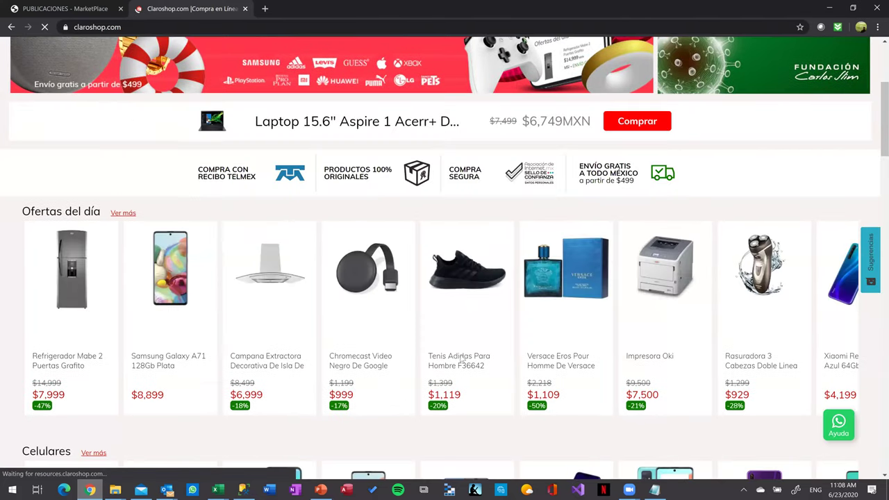
pyautogui.scroll(-1, 384, 335)
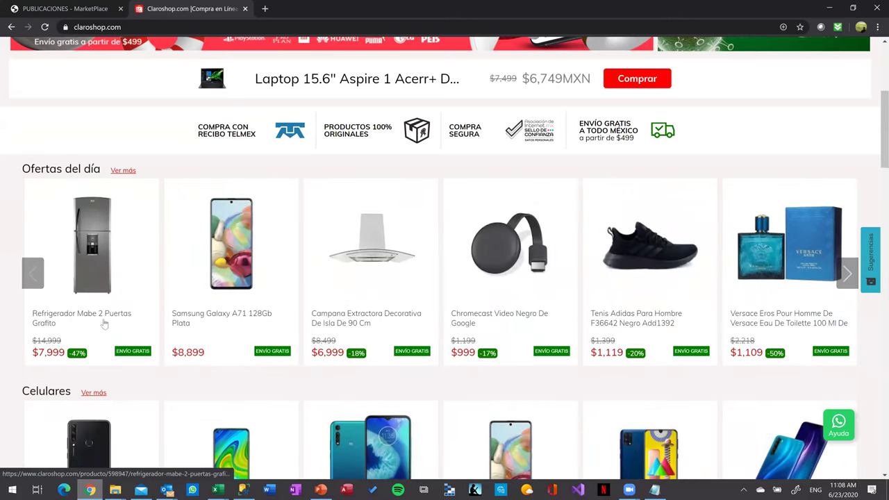
# Open the Refrigerador Mabe 2 Puertas Grafito product page and review its price, images and description
pyautogui.click(187, 266)
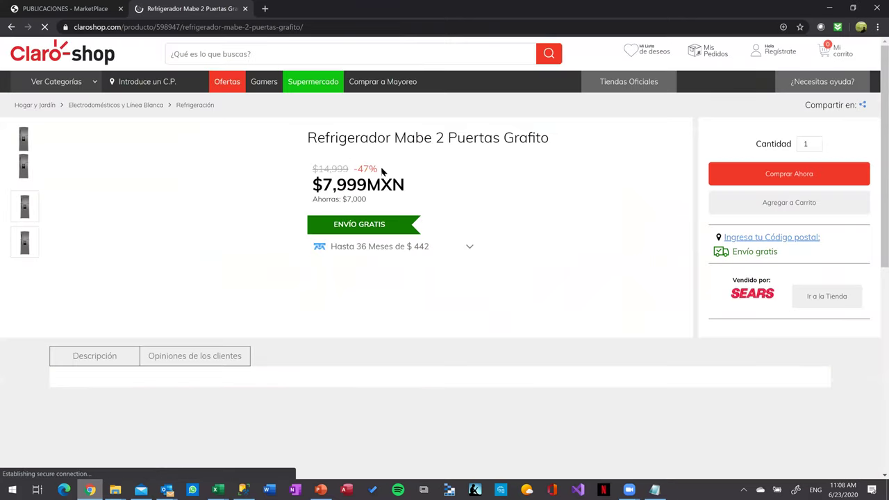
pyautogui.scroll(-1, 431, 180)
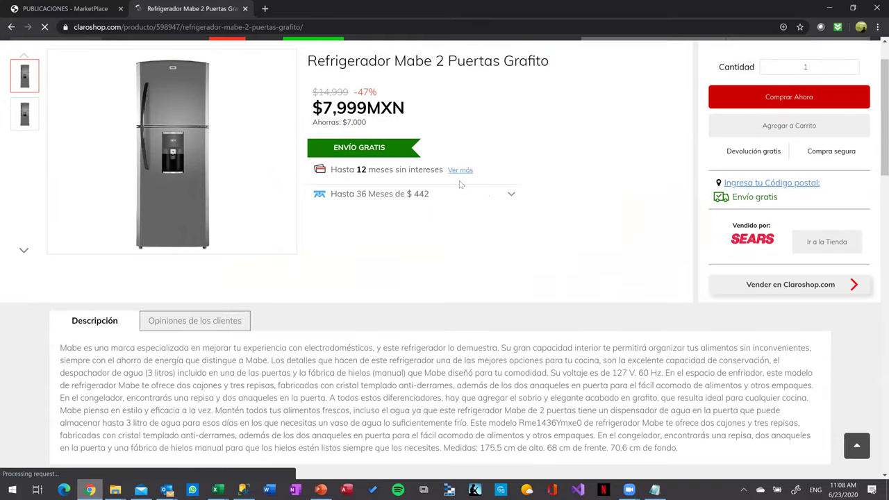
pyautogui.scroll(-1, 506, 187)
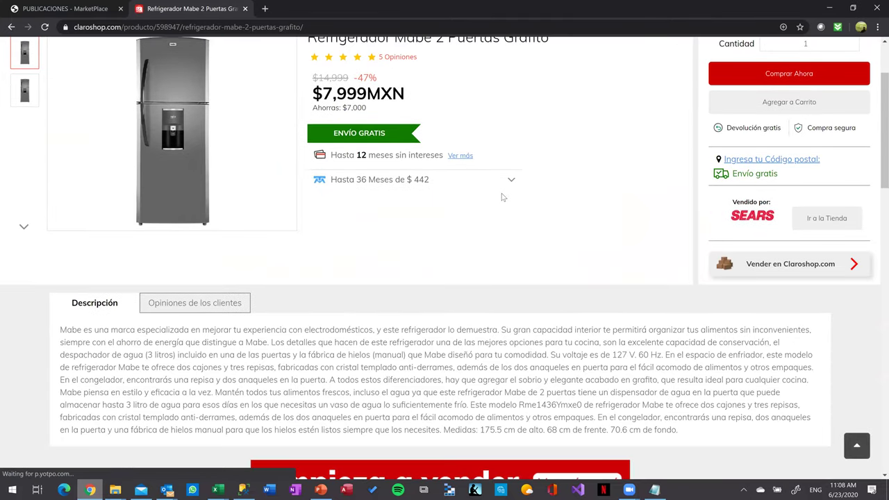
pyautogui.scroll(-1, 138, 266)
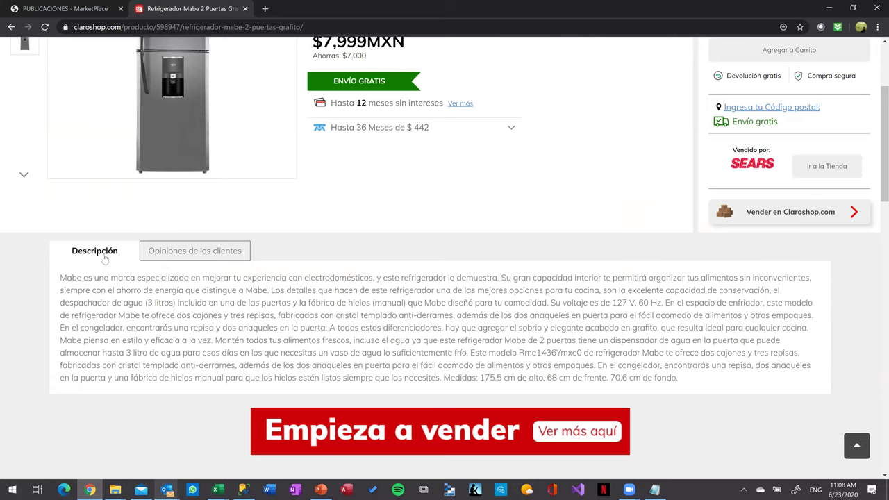
pyautogui.scroll(2, 208, 260)
pyautogui.scroll(1, 236, 181)
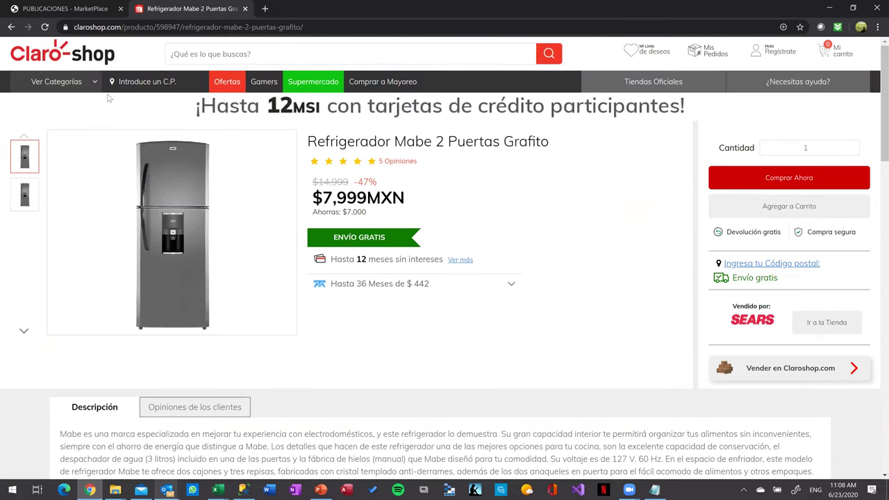
# Open the Sp Llanta 205 55 R16 P7 91V product from the store's recommendations, review its description, and return to the home page
pyautogui.click(11, 26)
pyautogui.scroll(-5, 452, 268)
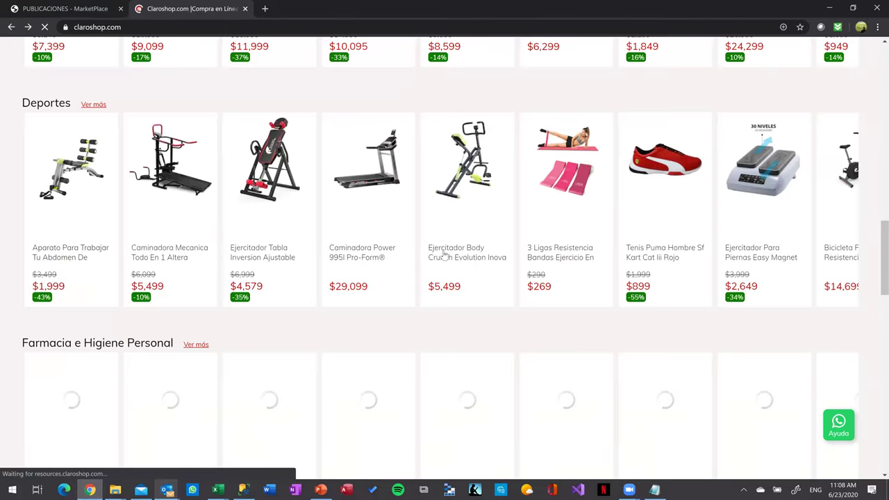
pyautogui.scroll(-3, 451, 264)
pyautogui.scroll(-3, 437, 266)
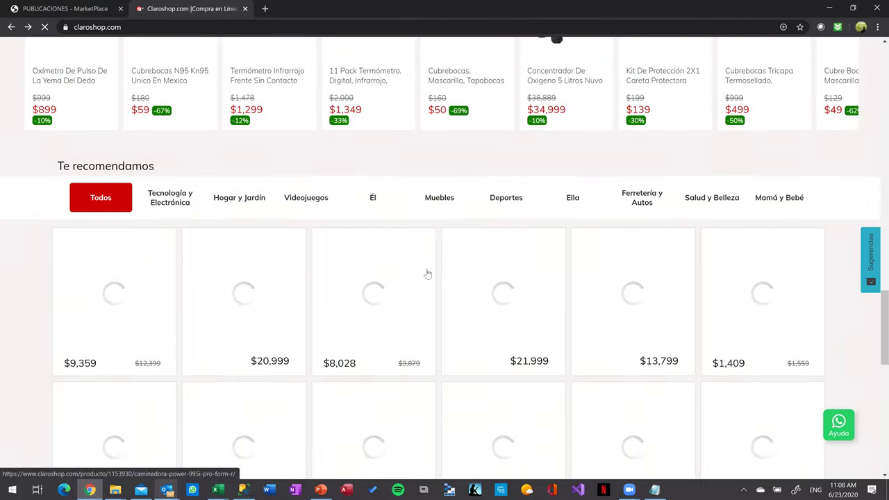
pyautogui.scroll(-2, 192, 250)
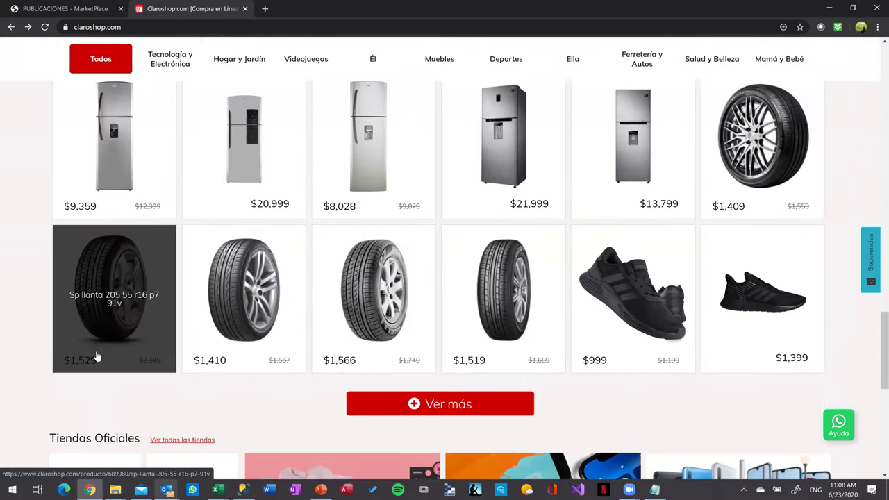
pyautogui.click(195, 343)
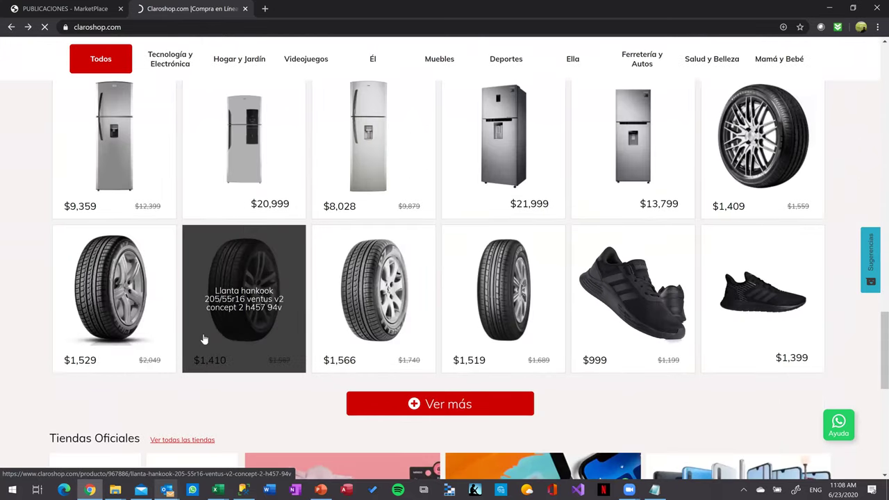
pyautogui.scroll(-2, 243, 343)
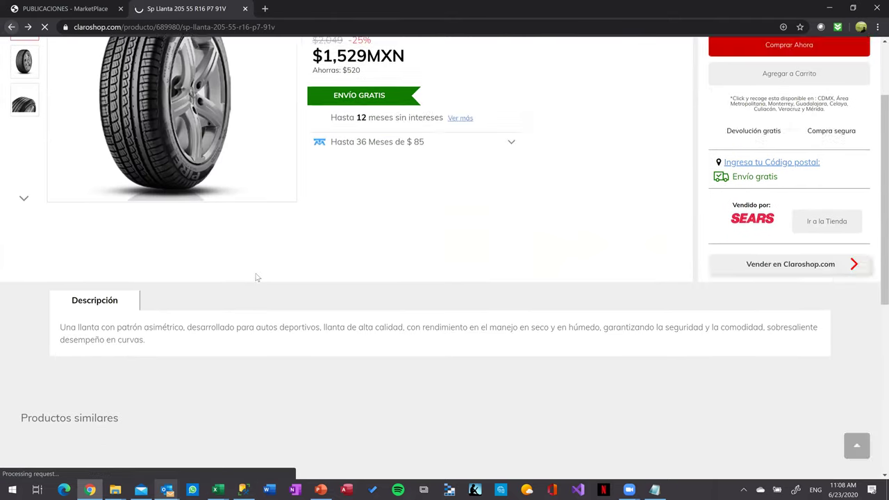
pyautogui.hotkey('alt', 'Left')
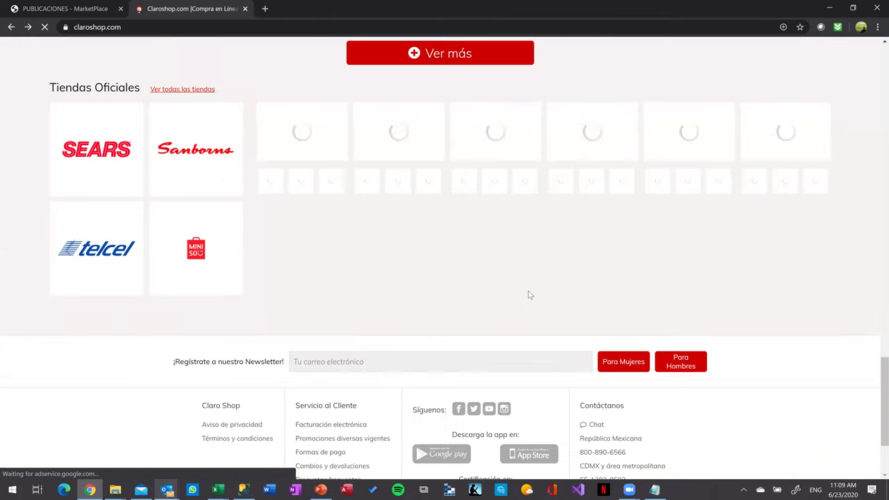
# Open the Llanta 205/55 R16 YOKOHAMA AVID ASCEND GT 91H product from the recommendations, view its enlarged image, and close the image viewer
pyautogui.scroll(5, 528, 294)
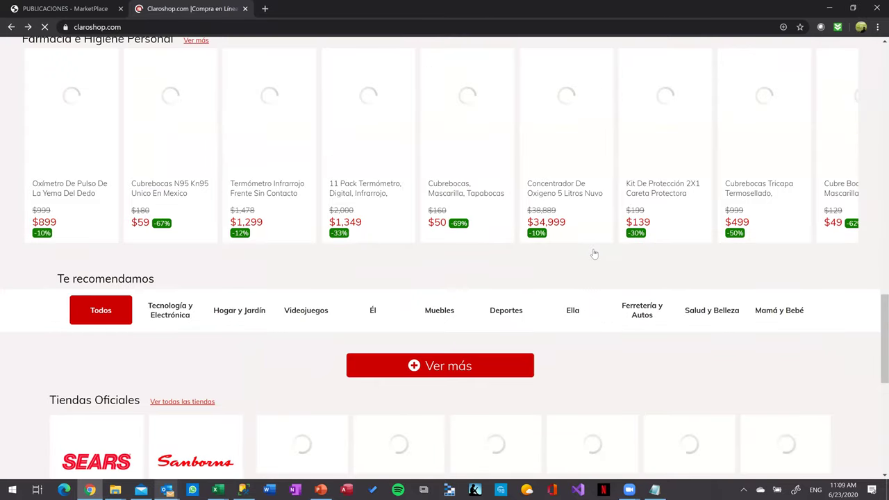
pyautogui.scroll(-3, 594, 236)
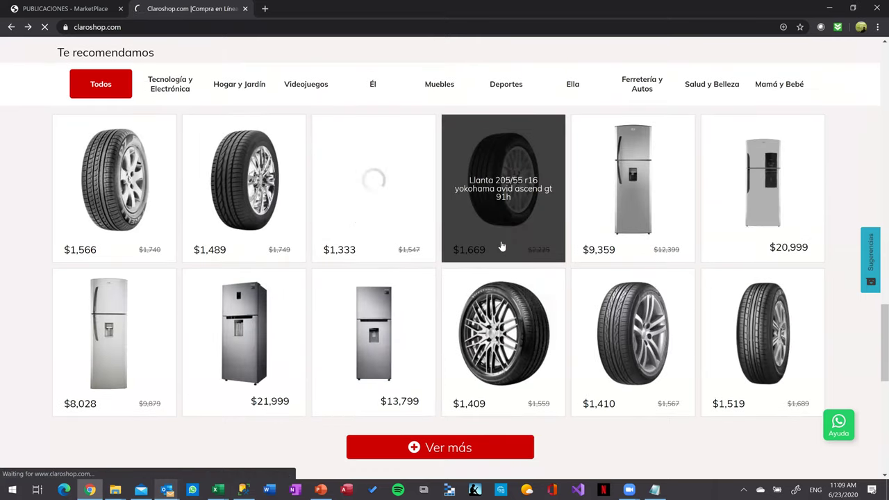
pyautogui.click(507, 248)
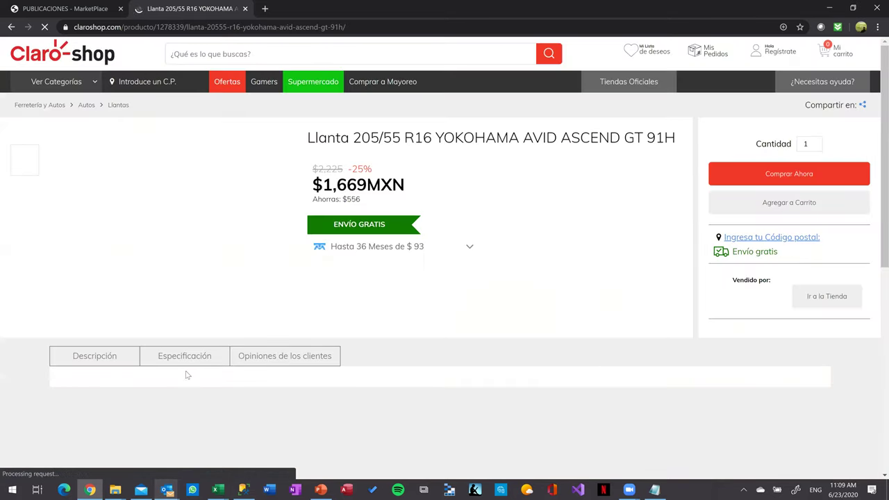
pyautogui.scroll(-1, 191, 353)
pyautogui.click(186, 313)
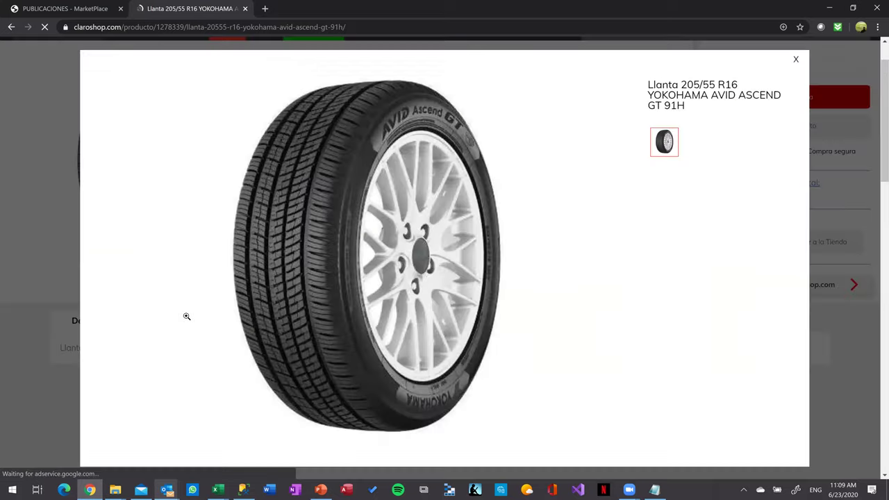
pyautogui.click(796, 61)
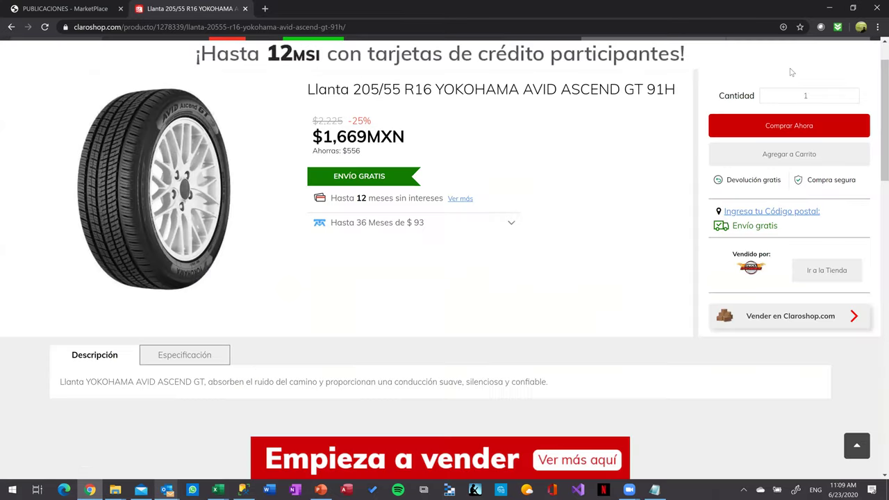
# Review the Yokohama tire's specifications and description, highlighting the description text, product title and price
pyautogui.click(175, 355)
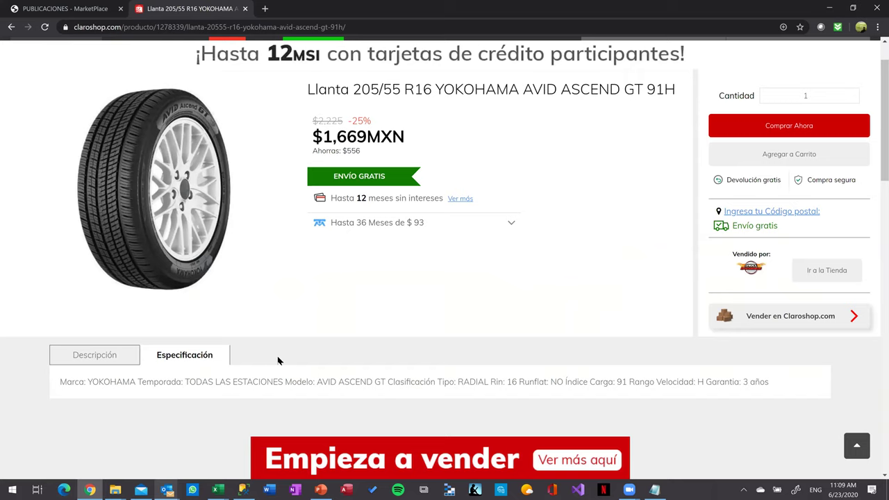
pyautogui.click(109, 7)
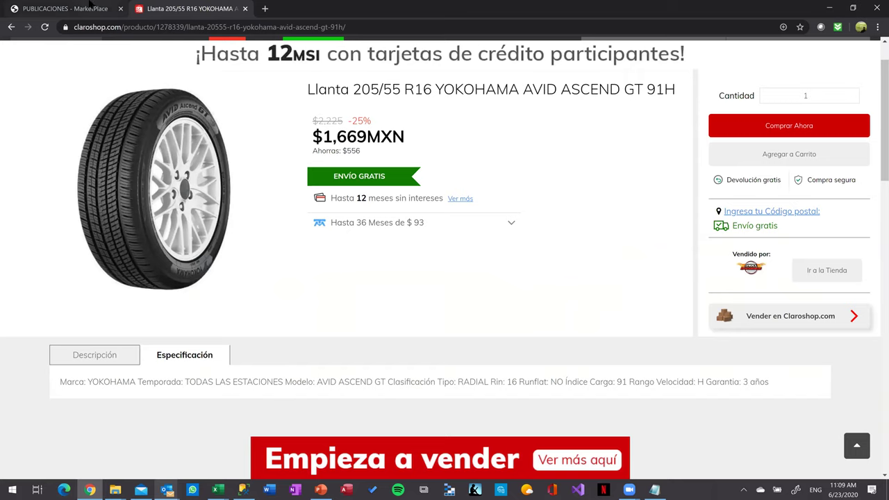
pyautogui.click(195, 7)
pyautogui.moveTo(136, 392); pyautogui.dragTo(678, 423)
pyautogui.click(87, 371)
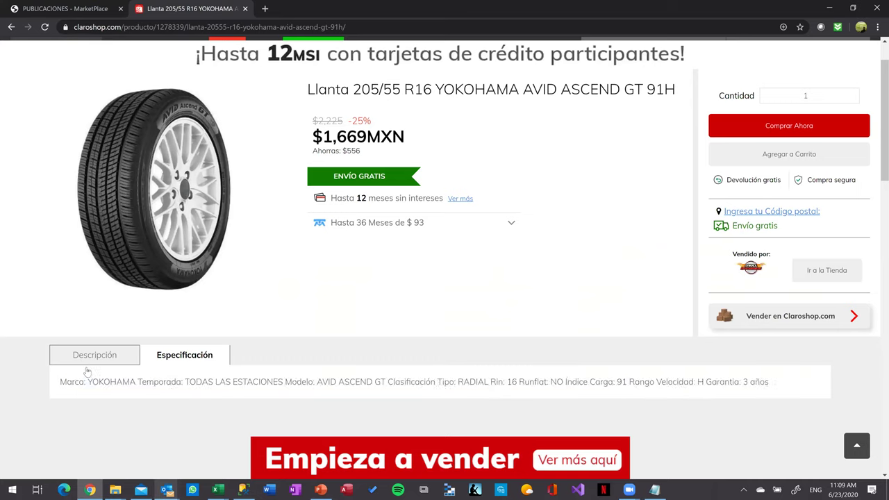
pyautogui.moveTo(77, 381); pyautogui.dragTo(516, 397)
pyautogui.scroll(1, 197, 234)
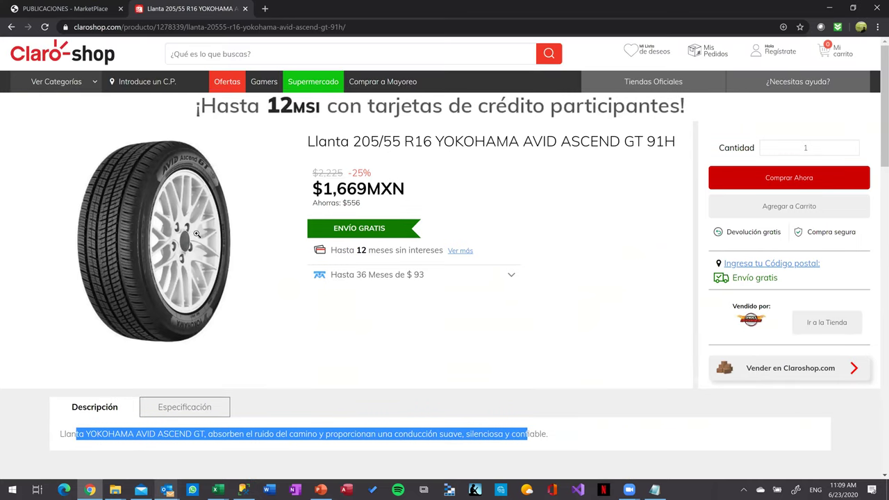
pyautogui.moveTo(331, 141); pyautogui.dragTo(634, 142)
pyautogui.moveTo(393, 182); pyautogui.dragTo(356, 194)
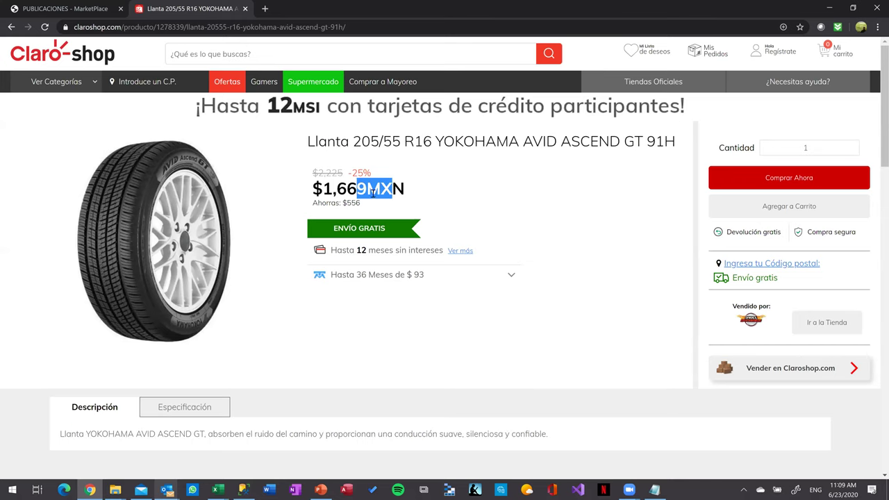
# Switch to the Claro Shop_Productos Por Publicar_20200612 (1) workbook in Excel and widen the Especificaciones and Descripcion columns
pyautogui.hotkey('ctrl', 'pageup')
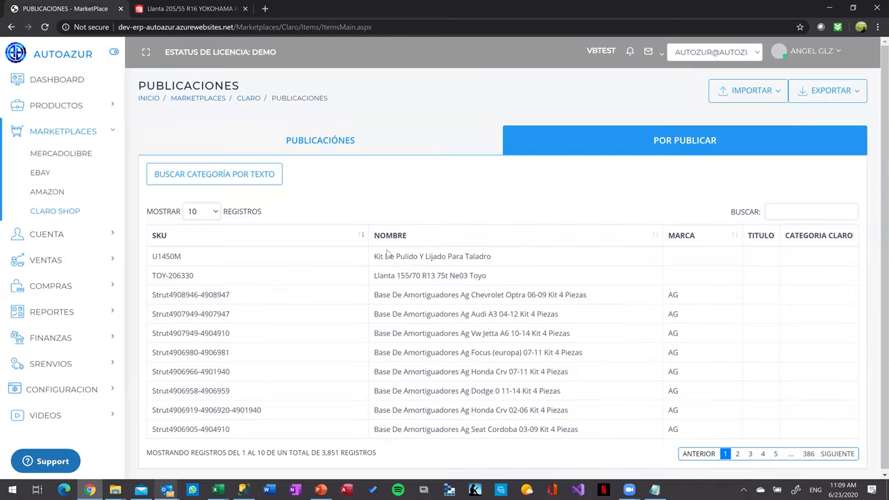
pyautogui.moveTo(216, 489)
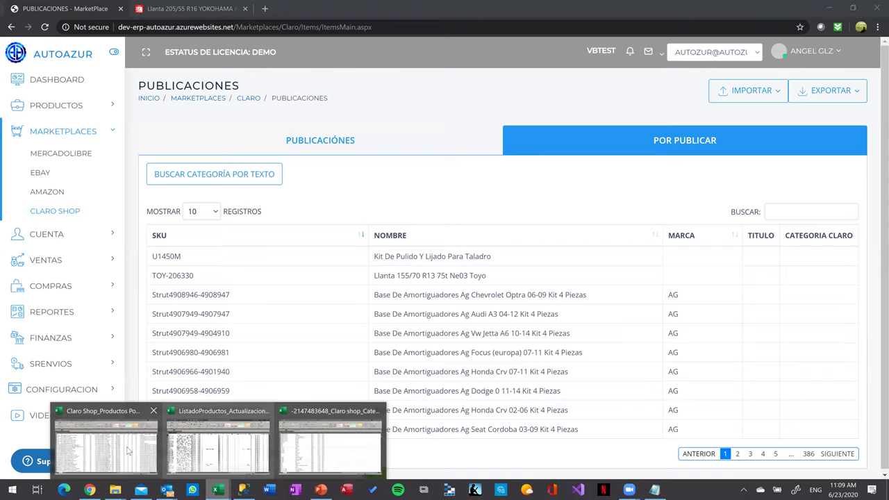
pyautogui.click(125, 444)
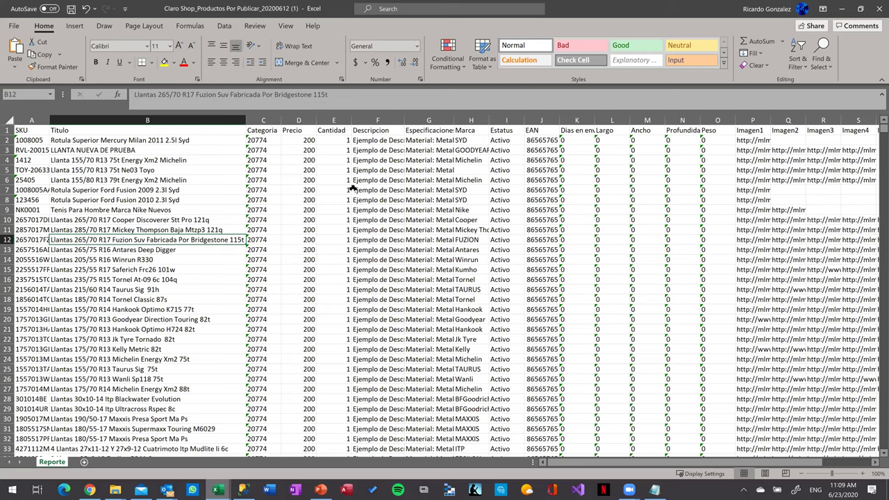
pyautogui.click(439, 198)
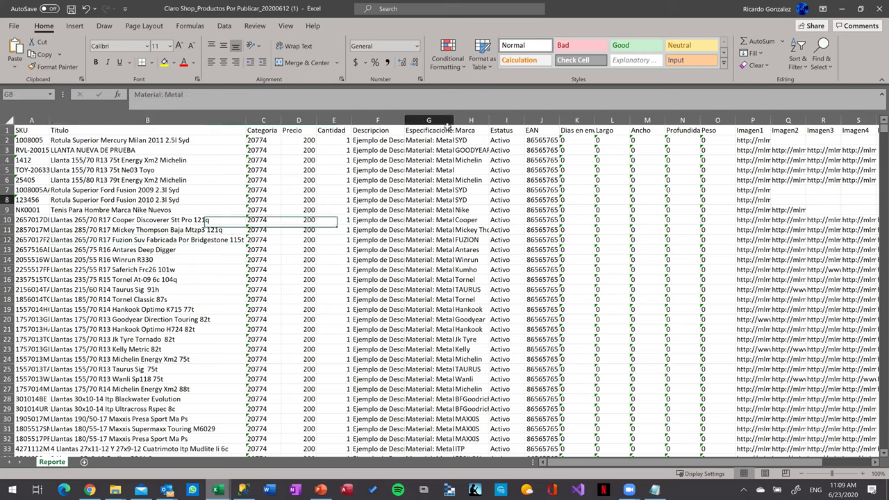
pyautogui.doubleClick(455, 123)
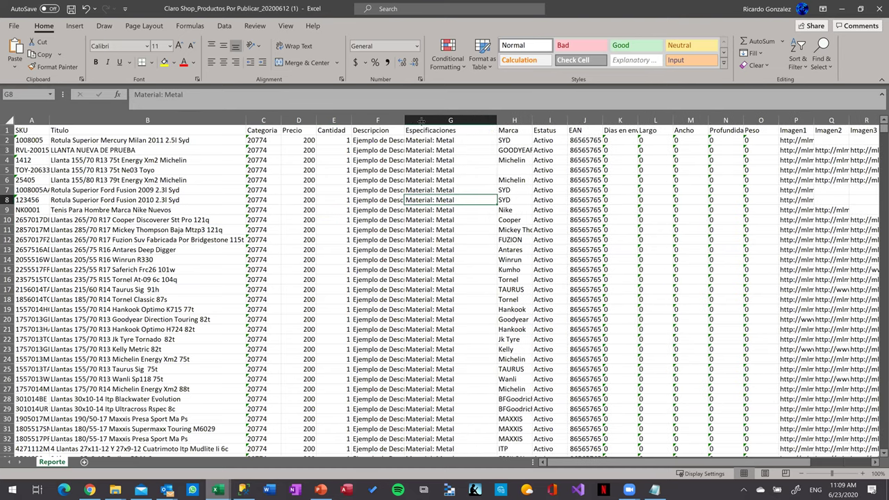
pyautogui.doubleClick(406, 121)
pyautogui.doubleClick(573, 124)
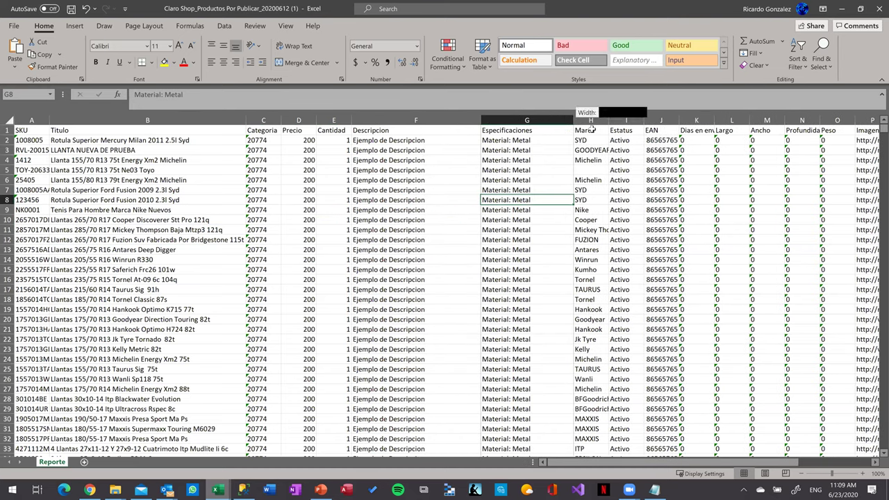
# Inspect the product descriptions in the Descripcion column, checking cells in rows 3, 4 and 6
pyautogui.click(414, 158)
pyautogui.click(407, 152)
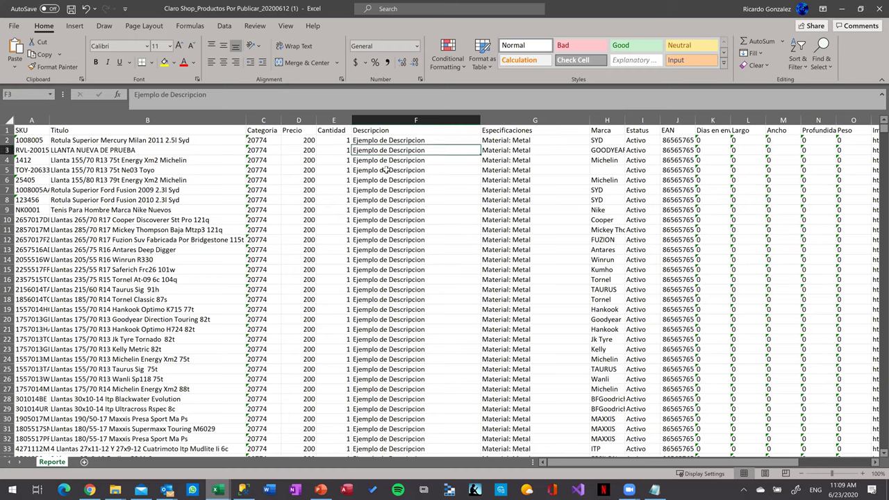
pyautogui.click(391, 180)
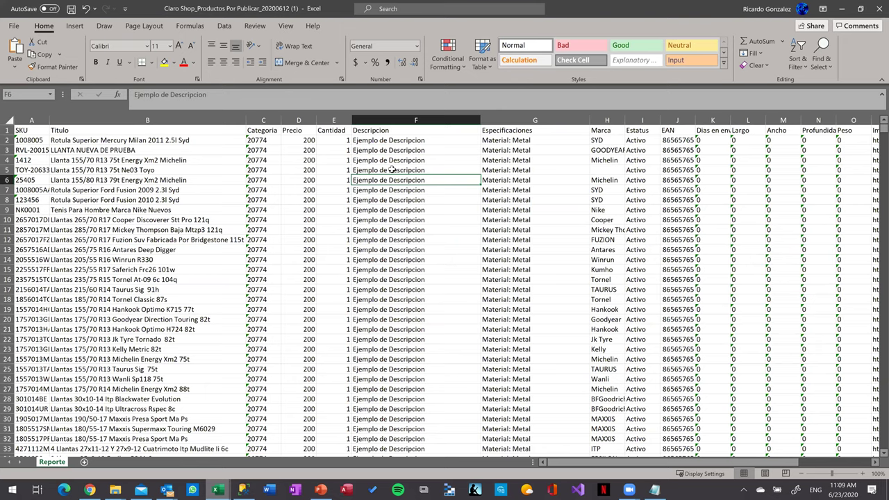
pyautogui.click(405, 162)
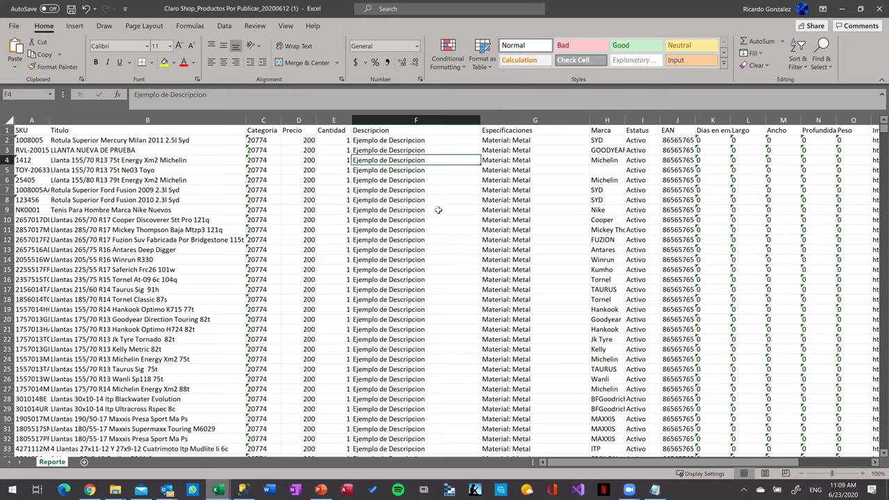
pyautogui.scroll(-6, 413, 248)
pyautogui.scroll(6, 409, 248)
pyautogui.click(425, 150)
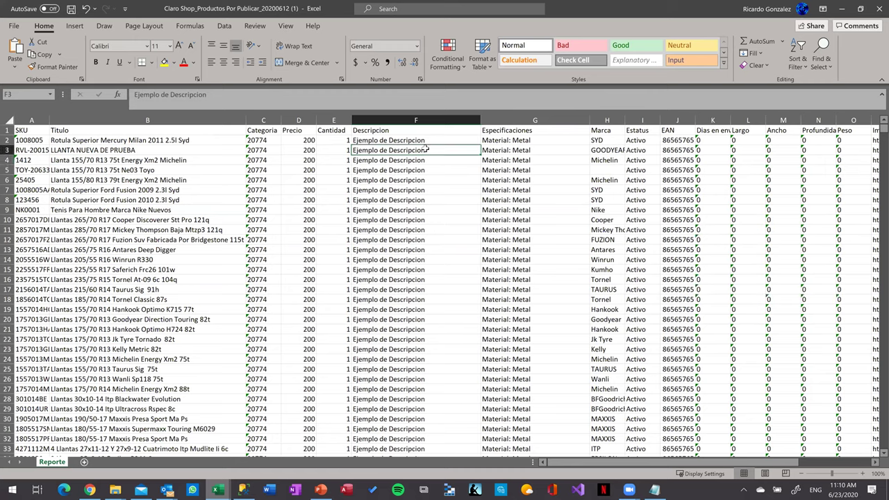
# Inspect the Especificaciones, Marca and Categoria values in row 2 and an entry in the SKU column
pyautogui.click(523, 141)
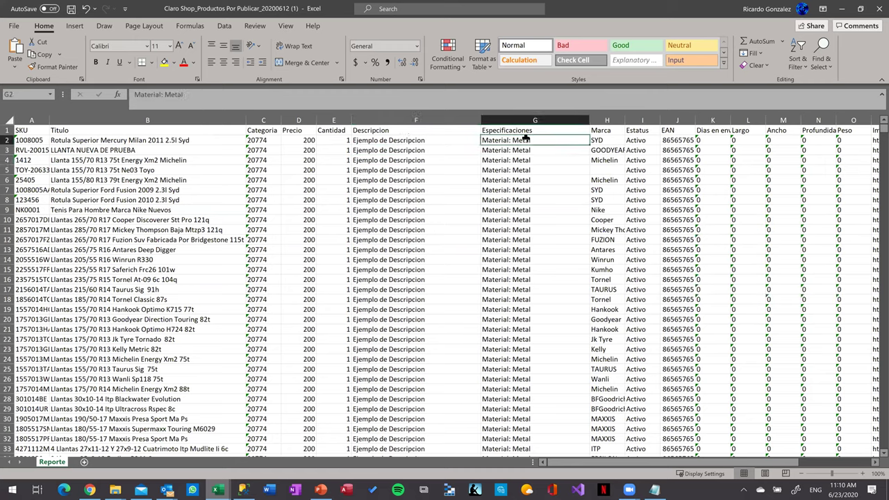
pyautogui.click(621, 141)
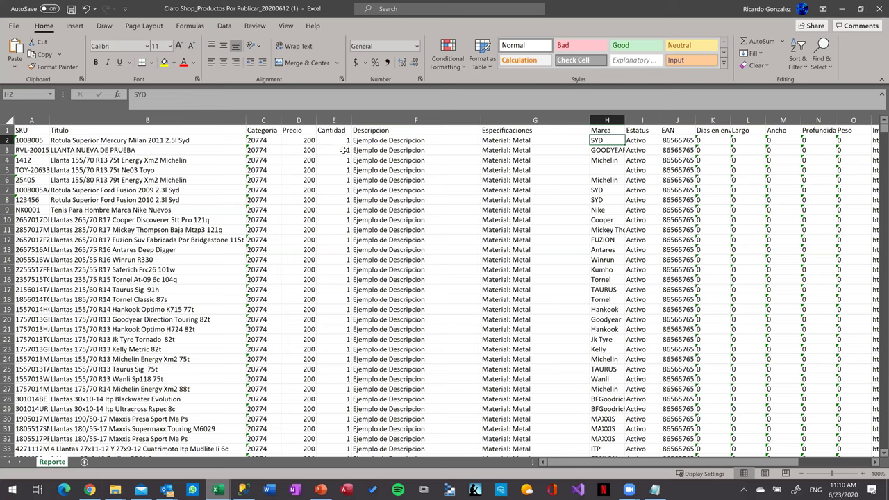
pyautogui.click(41, 164)
pyautogui.click(261, 144)
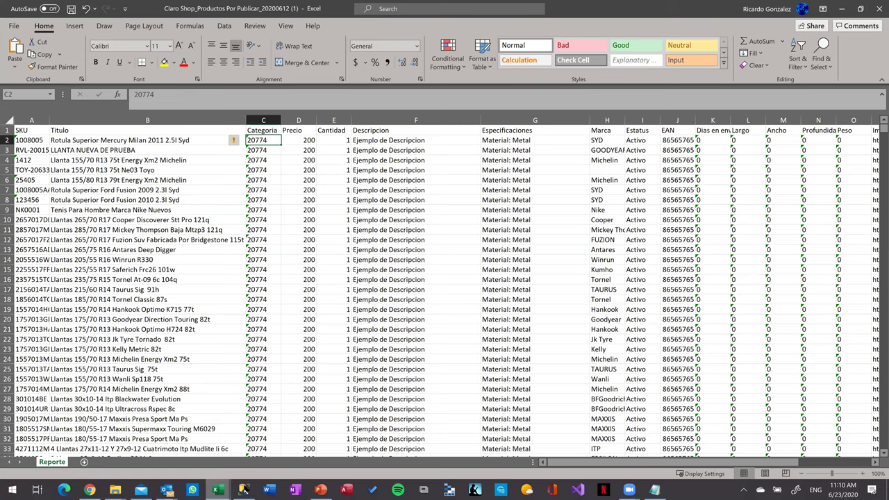
pyautogui.click(220, 490)
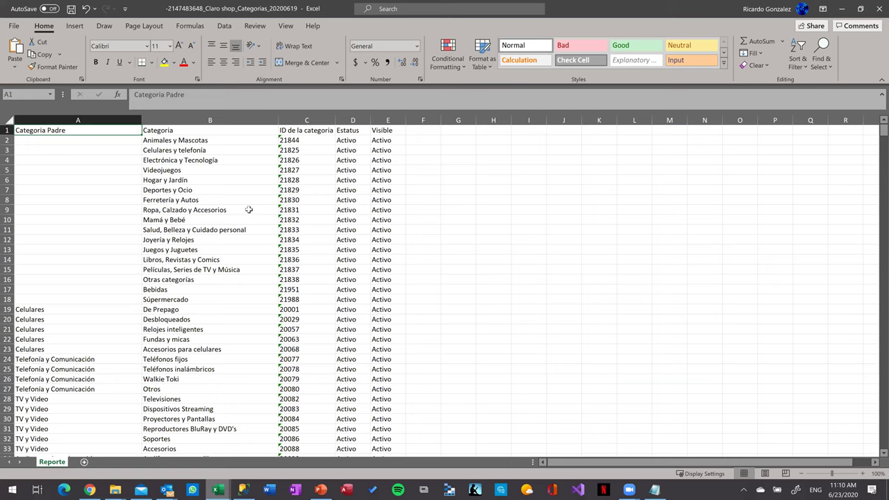
pyautogui.scroll(-2, 267, 225)
pyautogui.scroll(-5, 268, 228)
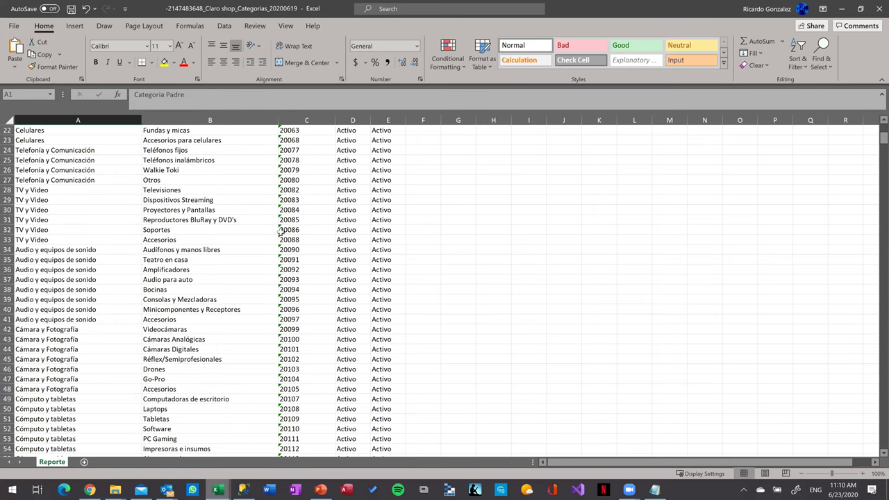
pyautogui.scroll(7, 278, 229)
pyautogui.moveTo(295, 130); pyautogui.dragTo(283, 314)
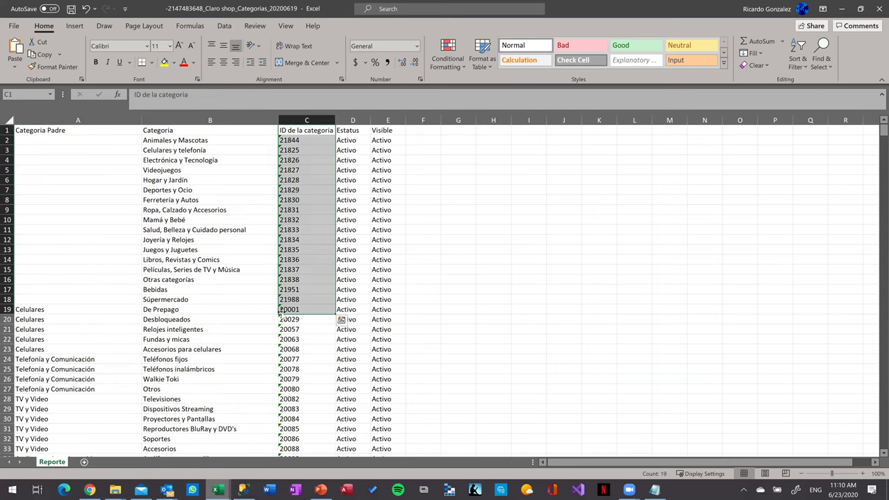
pyautogui.click(309, 230)
pyautogui.scroll(-16, 309, 257)
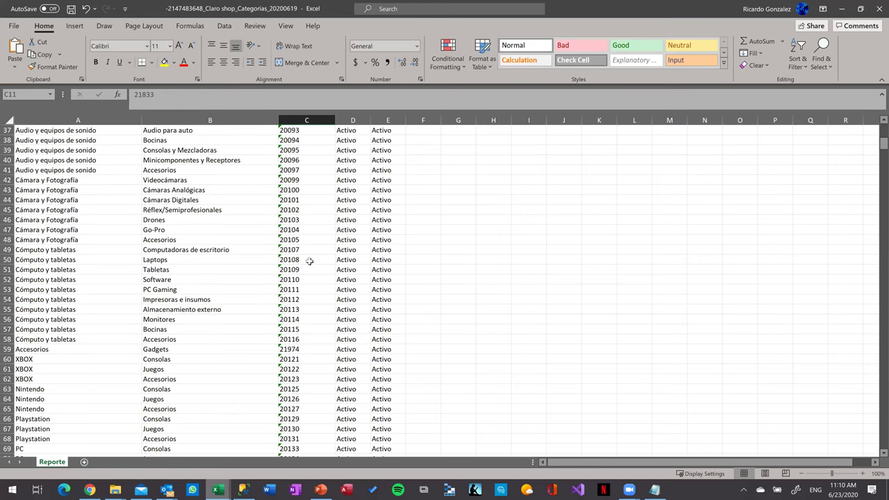
pyautogui.scroll(-15, 309, 260)
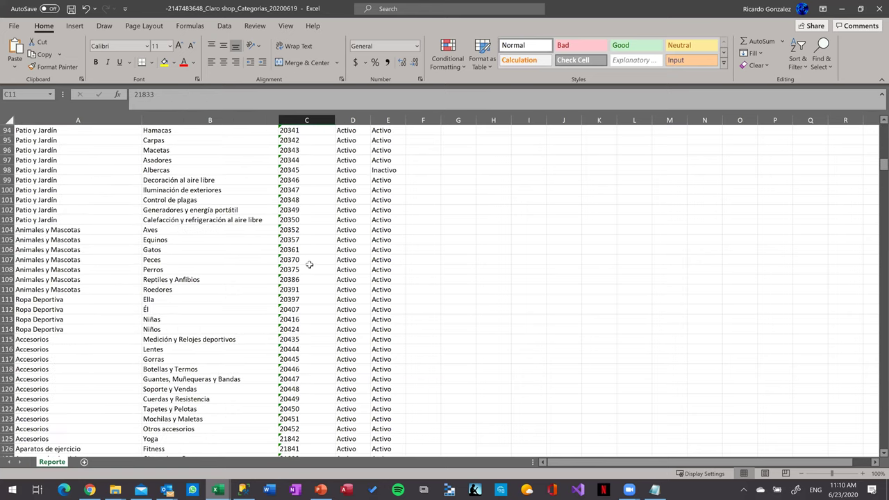
pyautogui.scroll(-18, 310, 264)
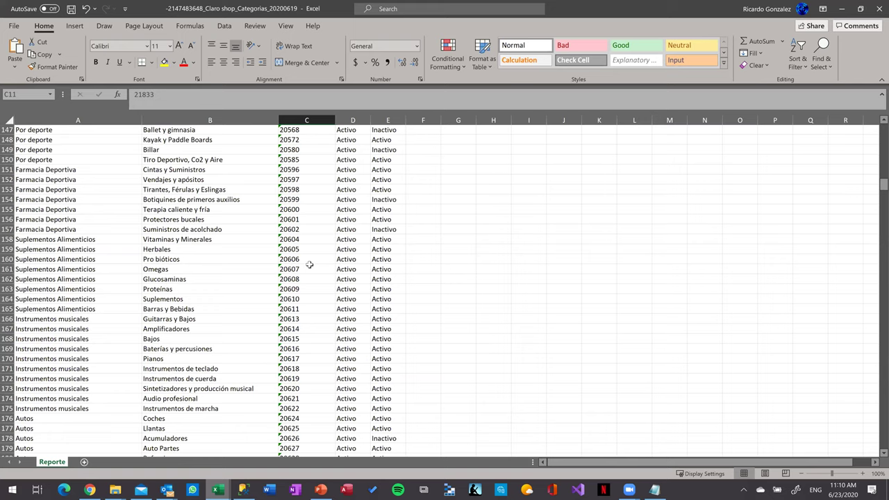
# Return to the Claro Shop_Productos Por Publicar workbook and review row 2 field by field from SKU to Marca, plus the image columns
pyautogui.hotkey('alt', 'Tab')
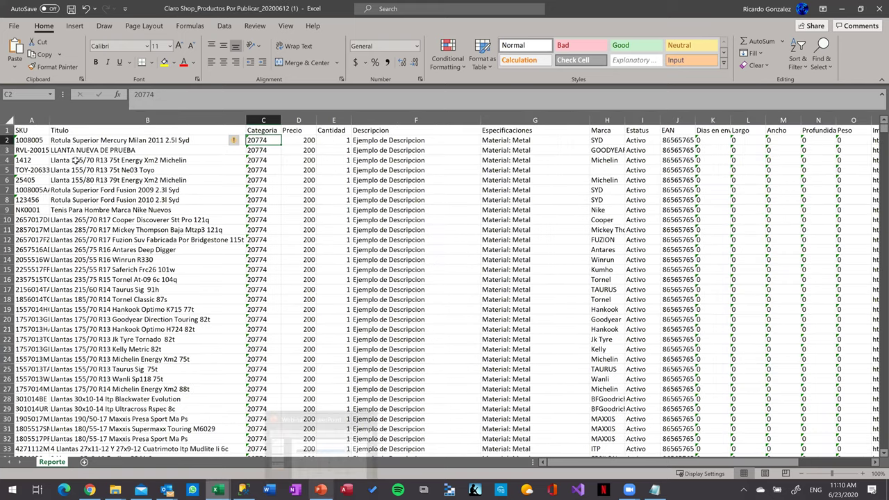
pyautogui.press('Left')
pyautogui.press('Left')
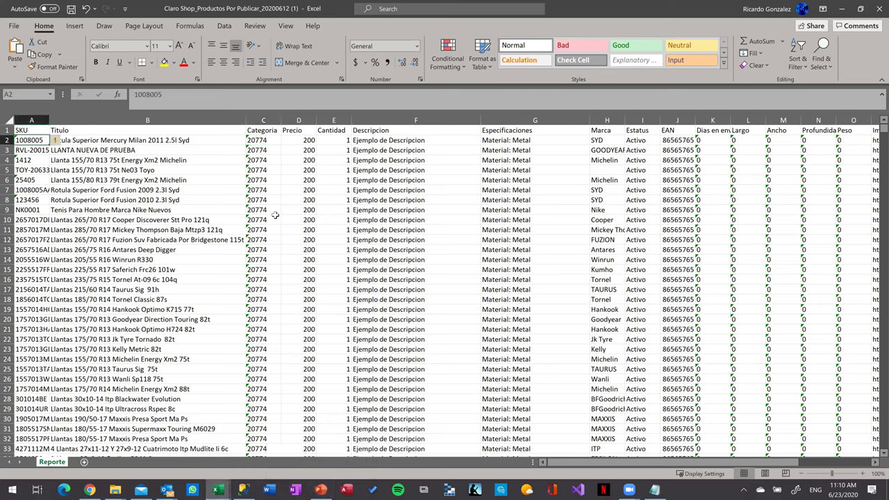
pyautogui.press('Right')
pyautogui.press('Right')
pyautogui.press('Right')
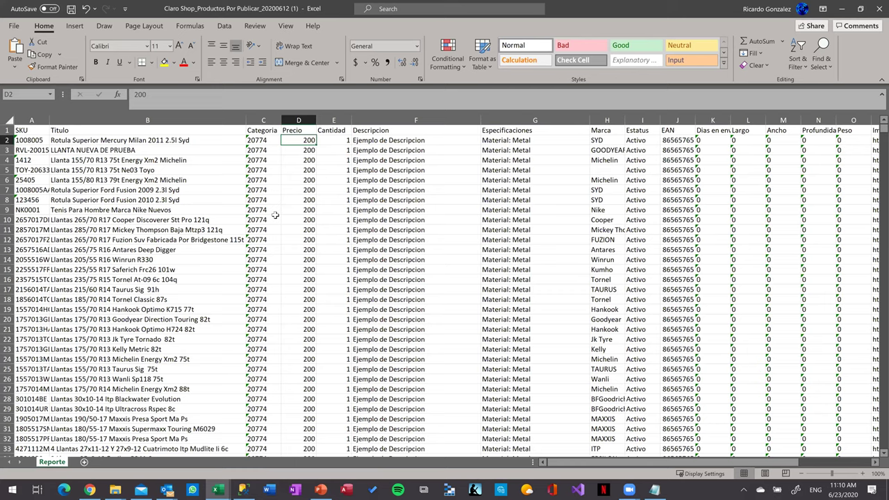
pyautogui.press('Right')
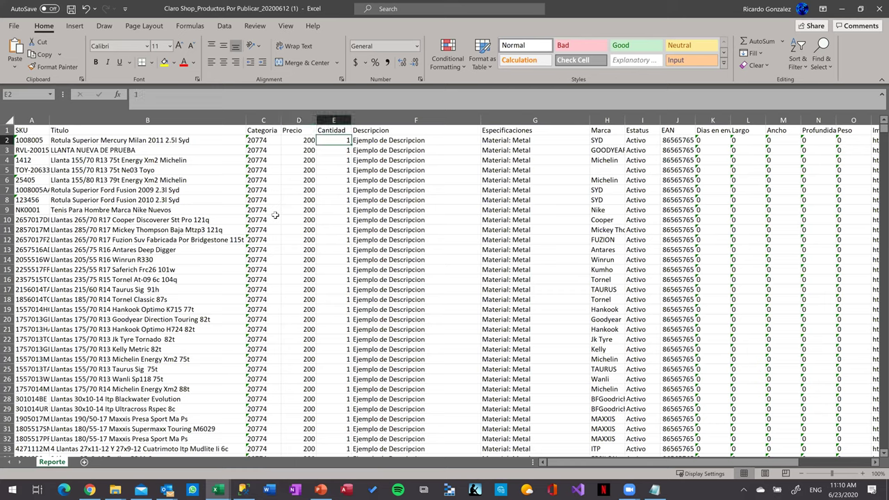
pyautogui.press('Right')
pyautogui.press('Right')
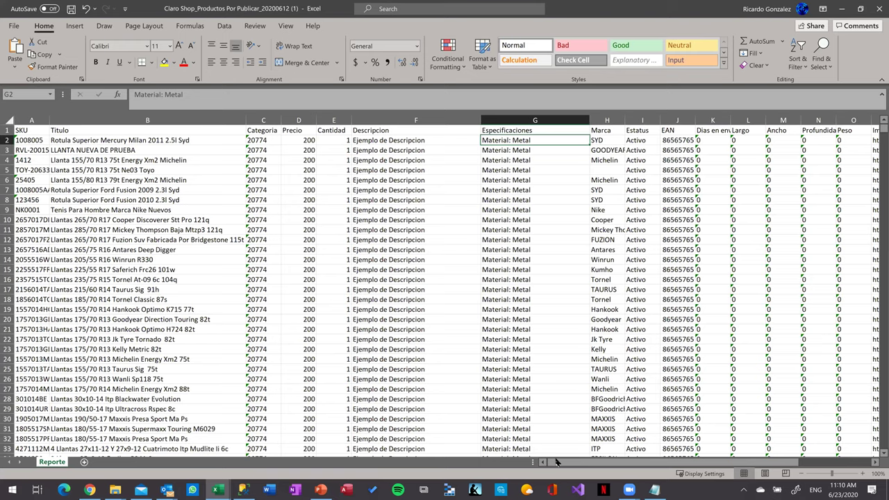
pyautogui.press('Right')
pyautogui.moveTo(556, 462); pyautogui.dragTo(612, 463)
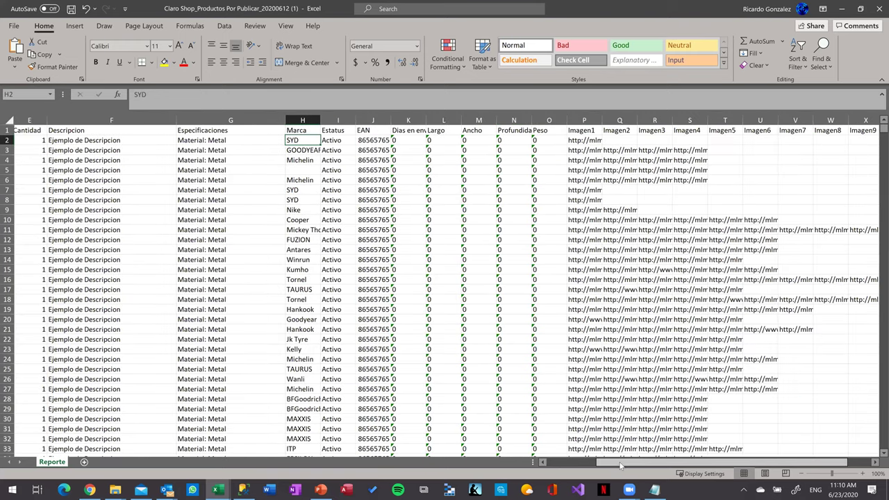
# Widen the EAN column and inspect the EAN values in rows 2 and 4
pyautogui.hscroll(1, 281, 135)
pyautogui.moveTo(357, 121); pyautogui.dragTo(442, 124)
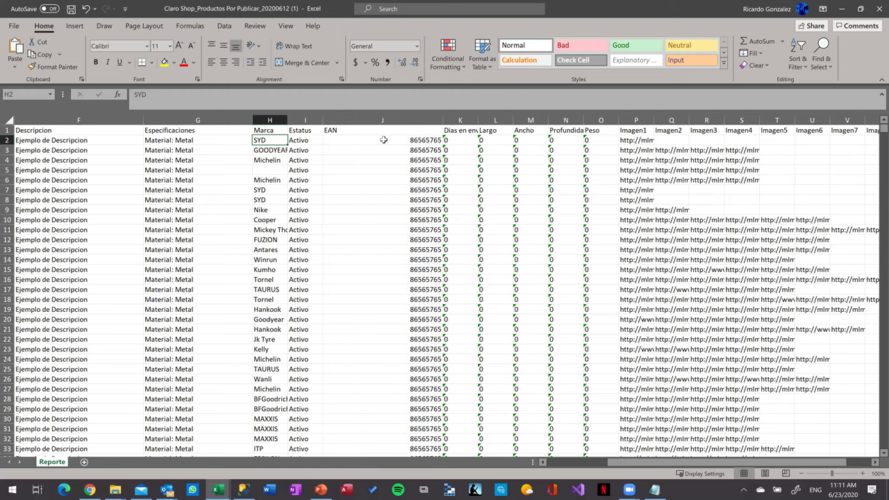
pyautogui.click(384, 141)
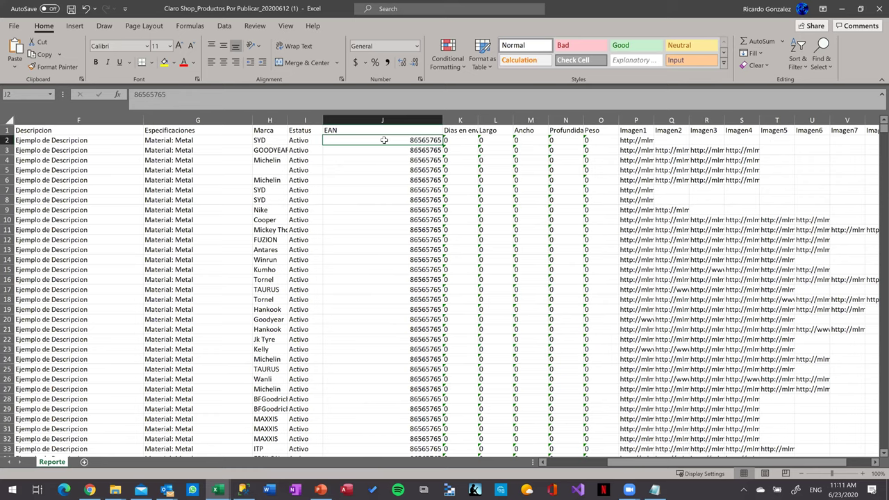
pyautogui.click(383, 160)
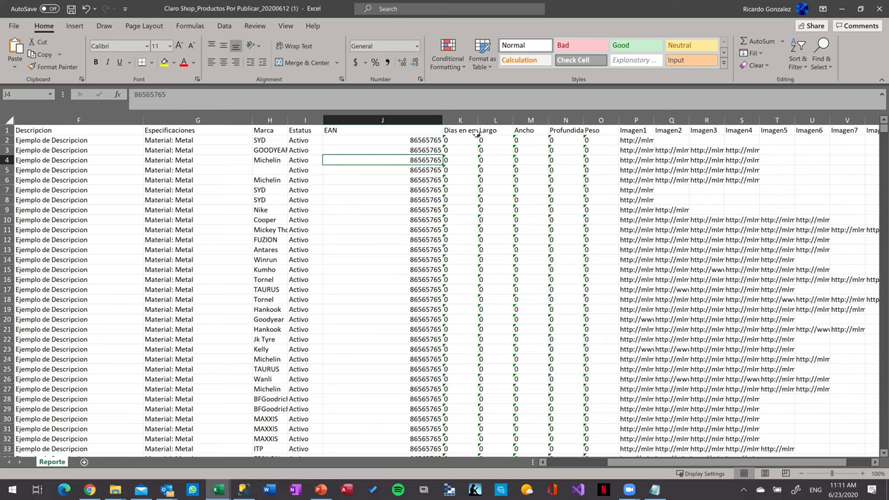
# Widen the Dias en enviar column until its heading fits, and check the Ancho and Peso headings
pyautogui.moveTo(481, 123); pyautogui.dragTo(511, 123)
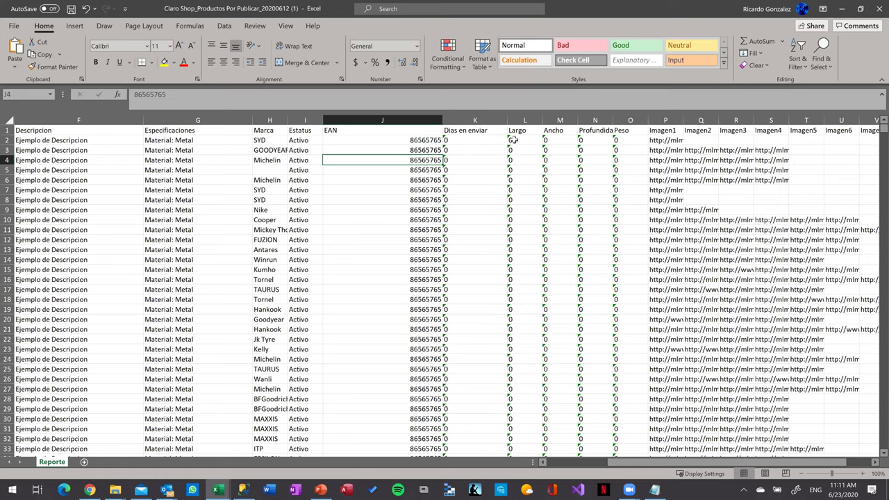
pyautogui.click(560, 130)
pyautogui.click(629, 130)
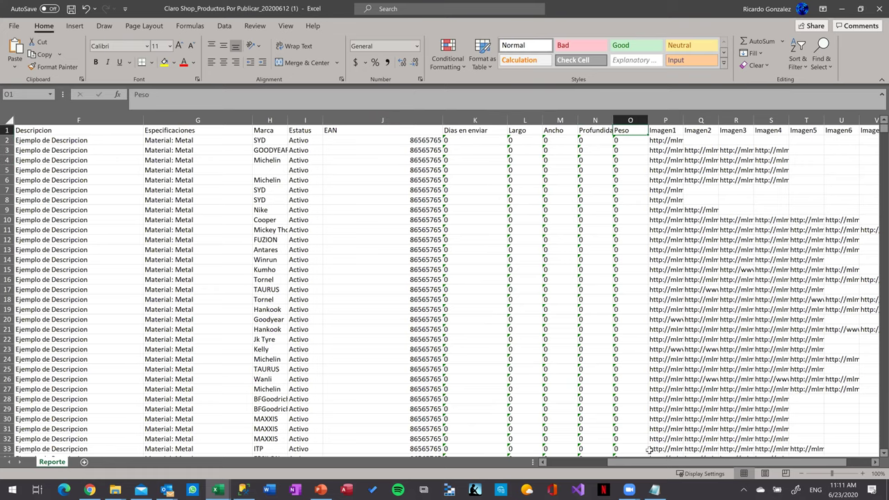
# Widen the Imagen1 column and inspect the image URLs in rows 2 and 28
pyautogui.hscroll(3, 677, 462)
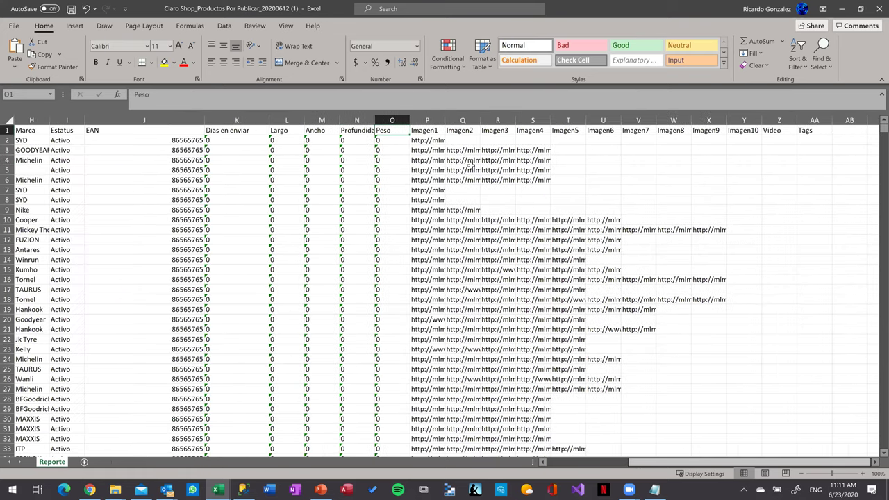
pyautogui.moveTo(442, 121); pyautogui.dragTo(449, 121)
pyautogui.click(447, 141)
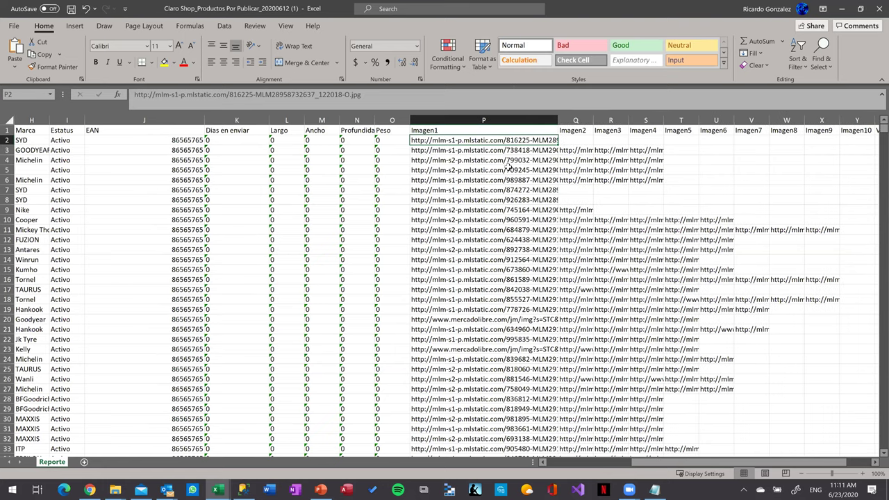
pyautogui.click(440, 399)
# Return to the first columns of the sheet, narrow the Titulo column and select the description in row 4
pyautogui.hscroll(-3, 561, 467)
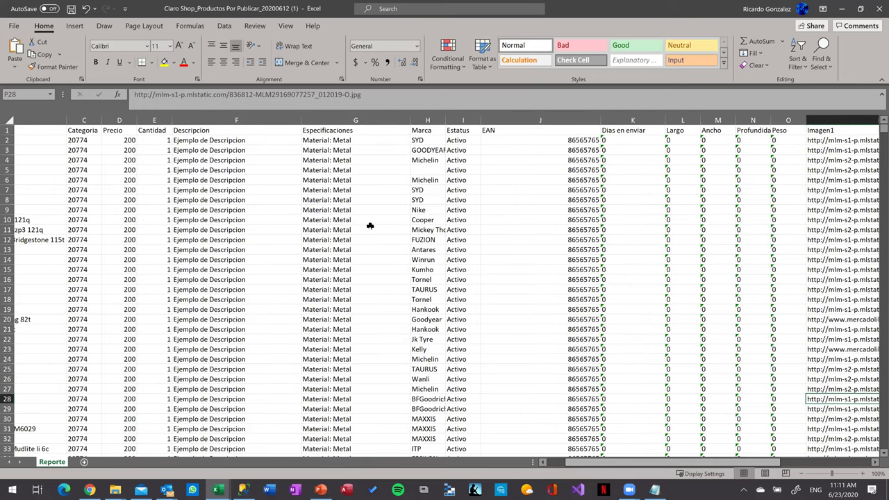
pyautogui.hscroll(-2, 325, 177)
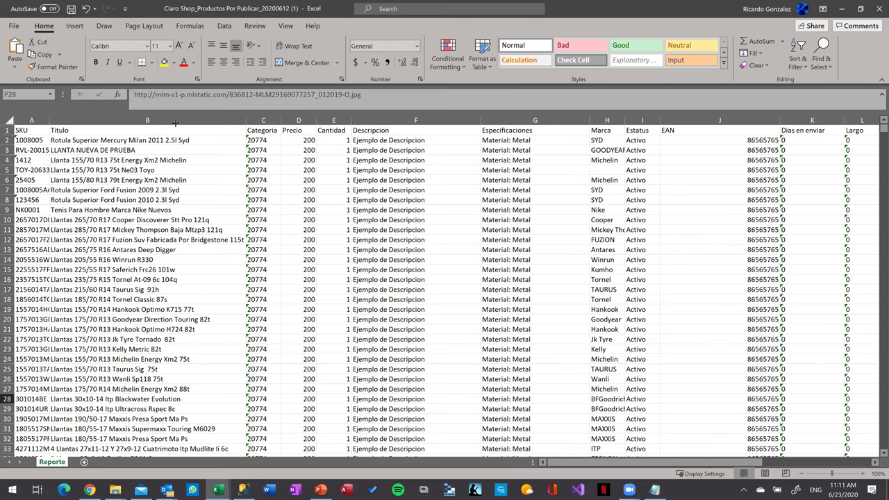
pyautogui.moveTo(159, 126); pyautogui.dragTo(159, 127)
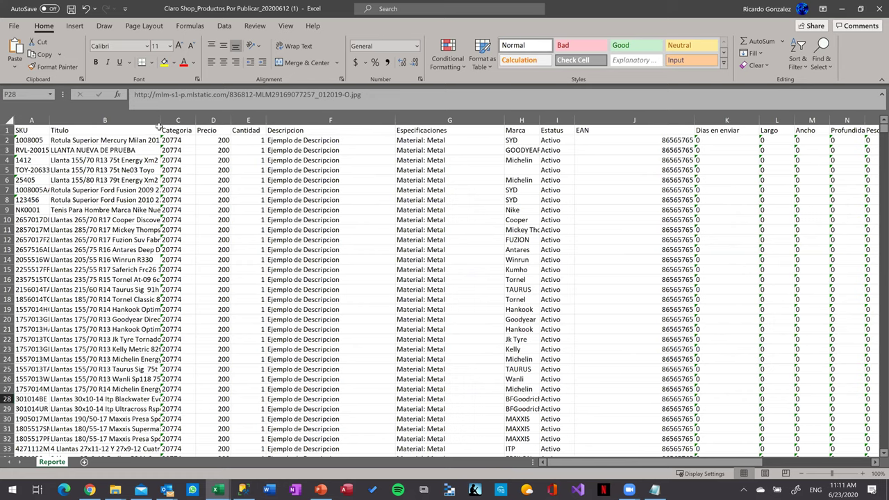
pyautogui.click(373, 160)
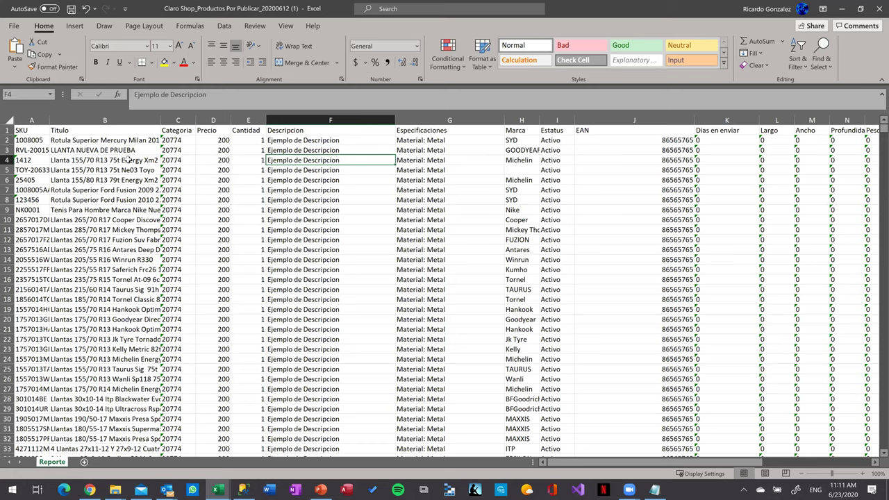
# Switch from the workbook to AutoAzur in the browser and open the Pedidos list under Ventas
pyautogui.click(842, 8)
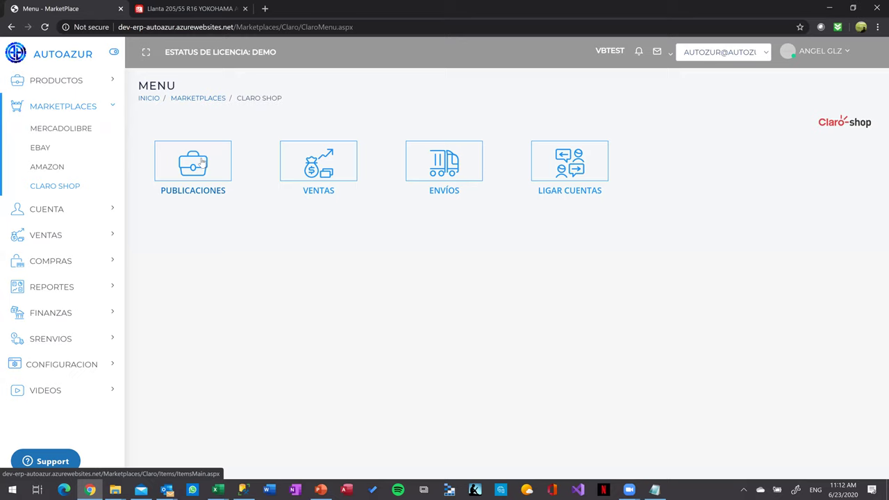
pyautogui.click(52, 239)
pyautogui.click(54, 221)
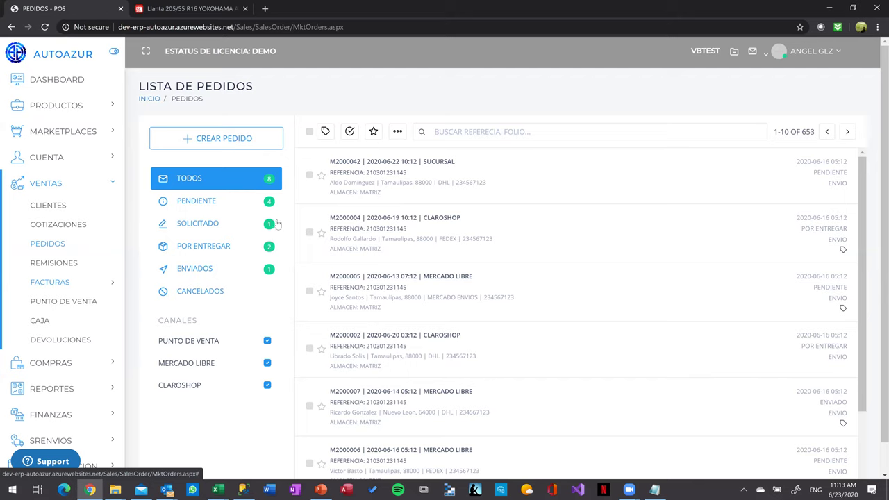
# Turn the Punto de Venta, Mercado Libre and Claroshop channel filters off and back on
pyautogui.click(267, 341)
pyautogui.click(268, 362)
pyautogui.click(267, 386)
pyautogui.click(267, 341)
pyautogui.click(268, 363)
pyautogui.click(268, 385)
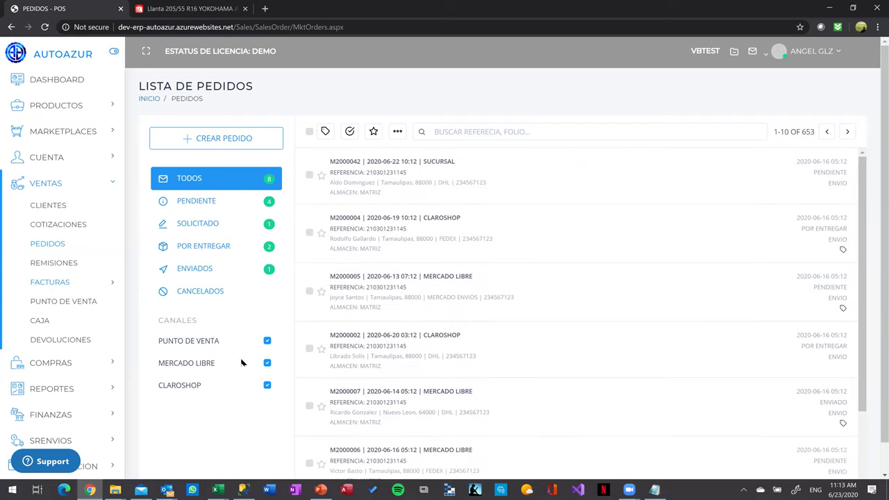
# Filter the orders by Pendiente, Solicitado and Por Entregar, and return to Todos
pyautogui.click(212, 203)
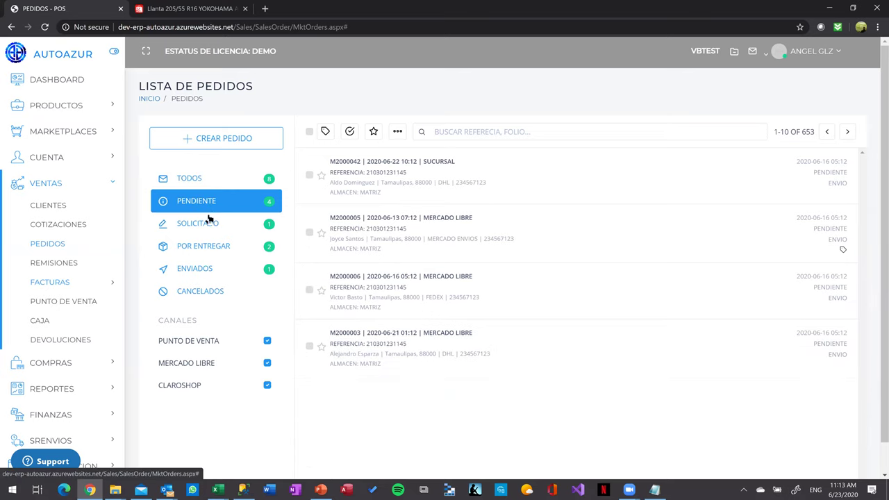
pyautogui.click(206, 226)
pyautogui.click(205, 249)
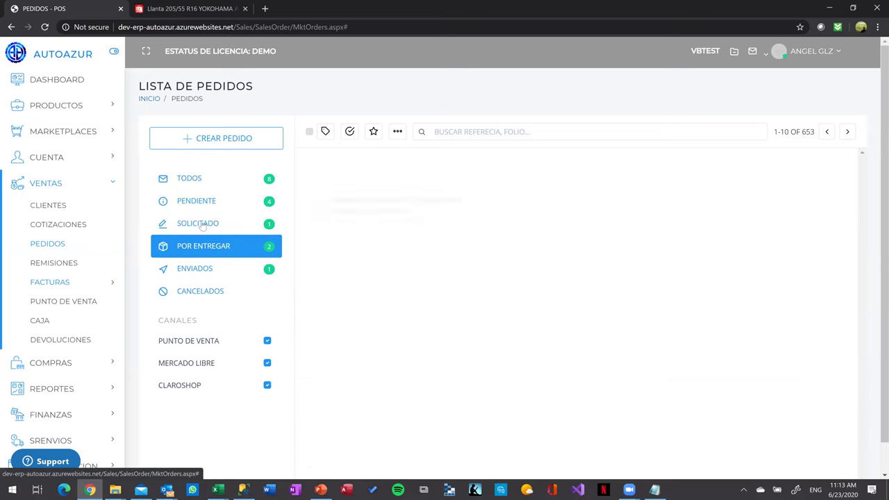
pyautogui.click(198, 181)
# Examine the complete order list, checking each order's sales channel, carrier, status and label marker
pyautogui.click(456, 134)
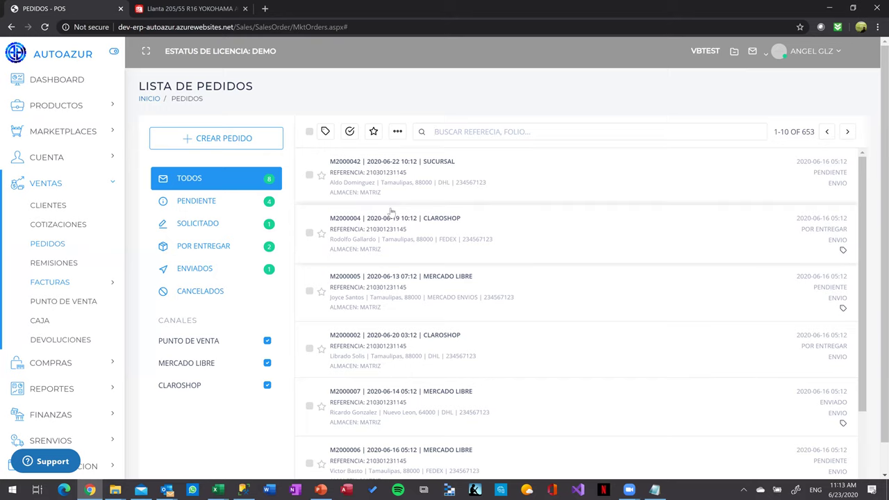
pyautogui.scroll(-2, 389, 213)
pyautogui.scroll(2, 422, 238)
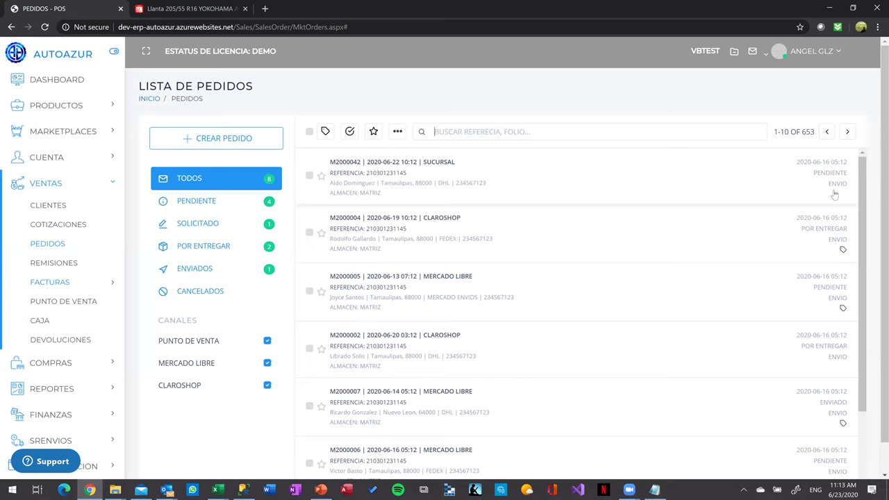
pyautogui.scroll(-1, 823, 264)
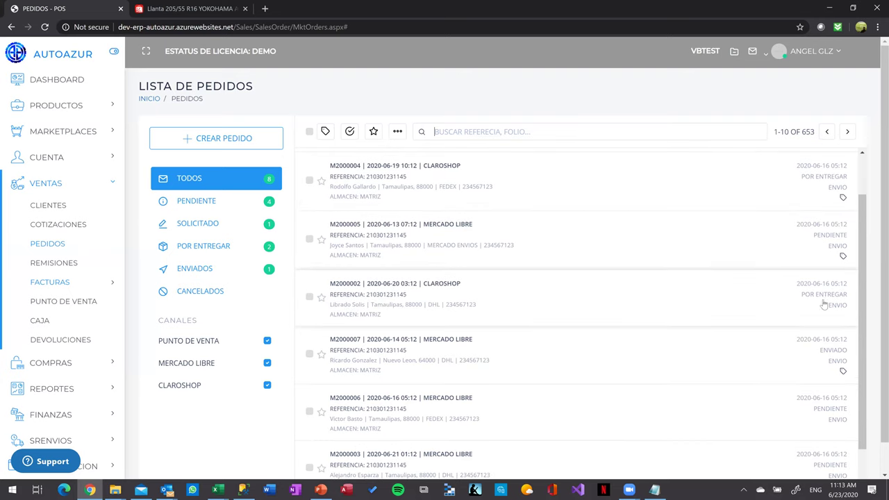
pyautogui.scroll(-1, 833, 305)
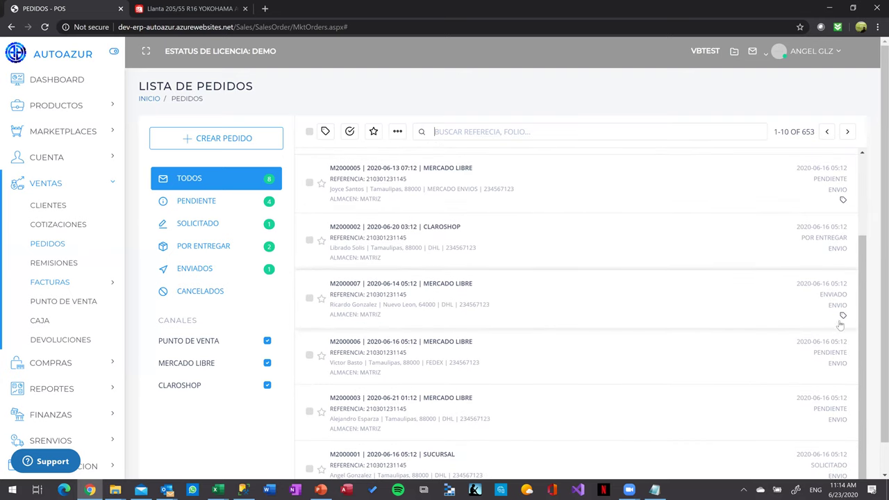
pyautogui.scroll(-1, 844, 337)
pyautogui.scroll(2, 794, 397)
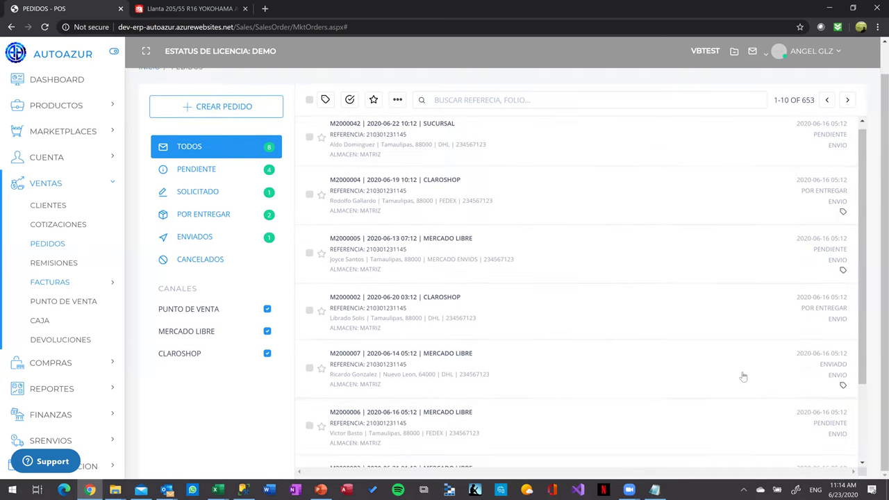
pyautogui.scroll(1, 744, 373)
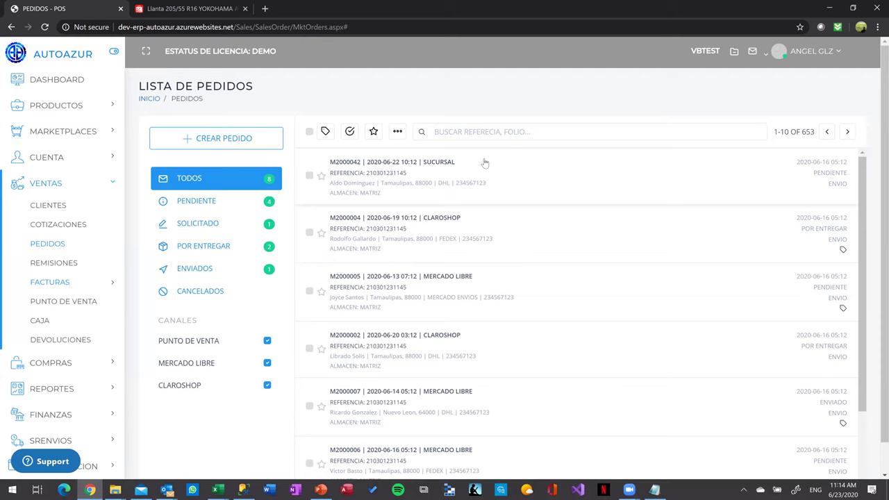
# Search the orders for DHL, select all matches to view the label options, and clear the selection
pyautogui.write('DHL')
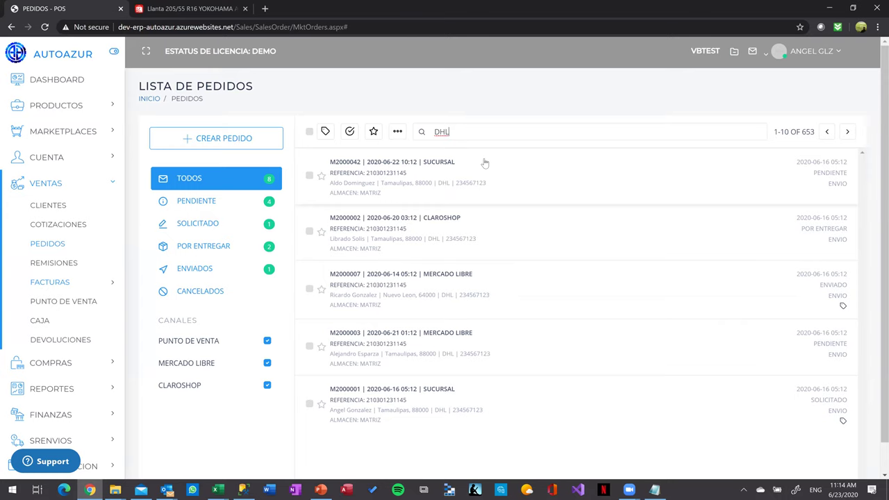
pyautogui.click(310, 132)
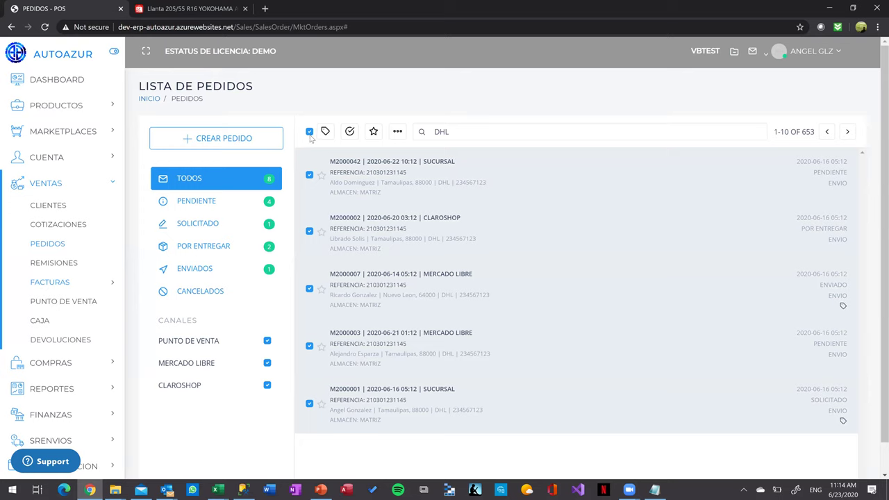
pyautogui.click(324, 133)
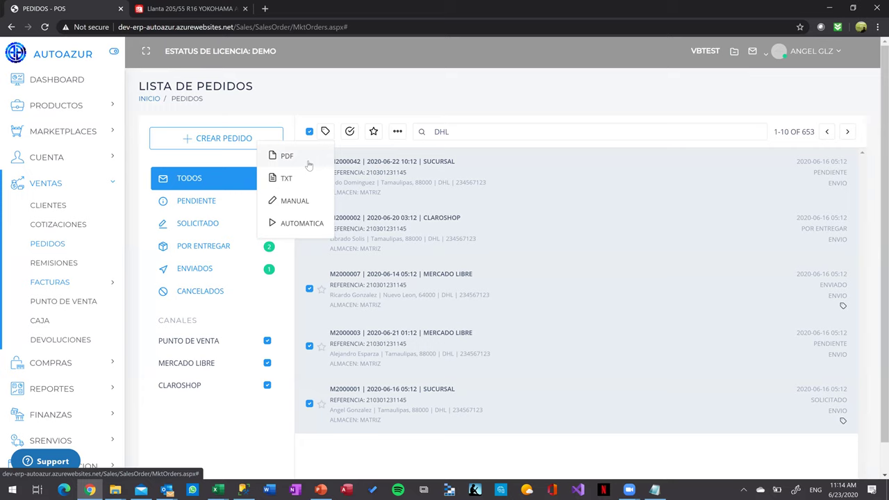
pyautogui.click(309, 132)
pyautogui.click(310, 132)
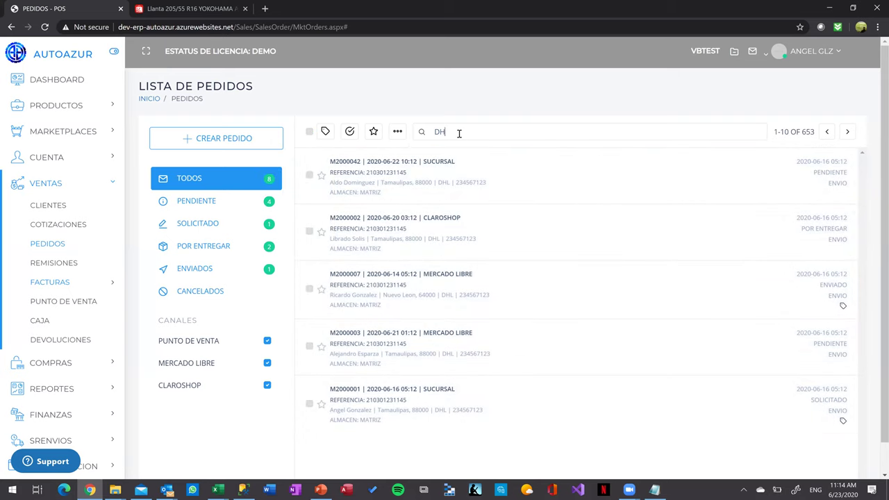
# Clear the DHL search and look through the full list of orders
pyautogui.press('BackSpace')
pyautogui.press('BackSpace')
pyautogui.scroll(-2, 483, 240)
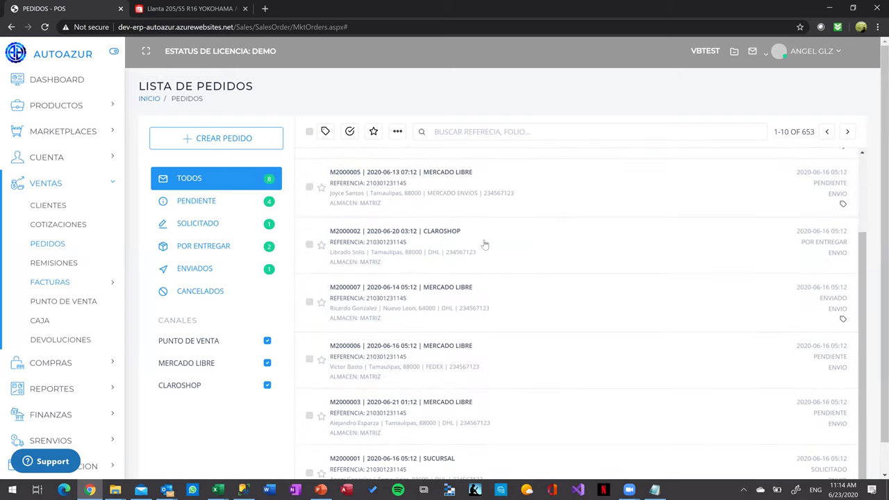
pyautogui.scroll(-1, 488, 275)
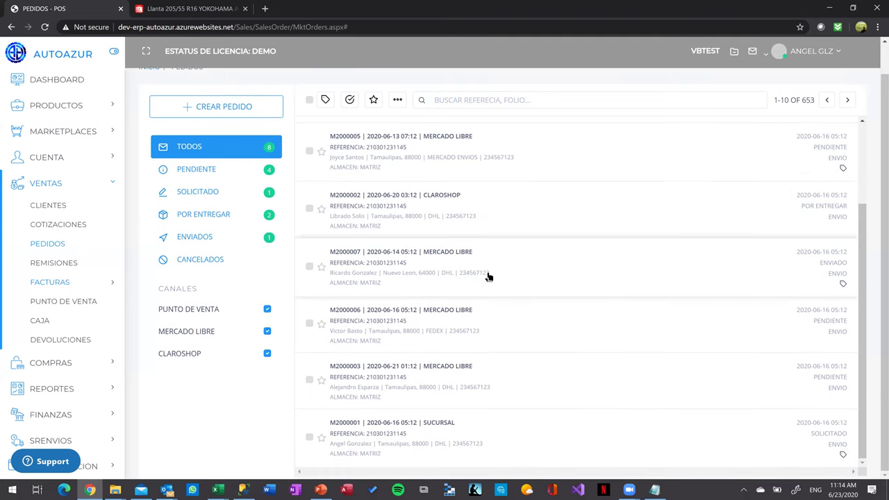
pyautogui.scroll(3, 512, 312)
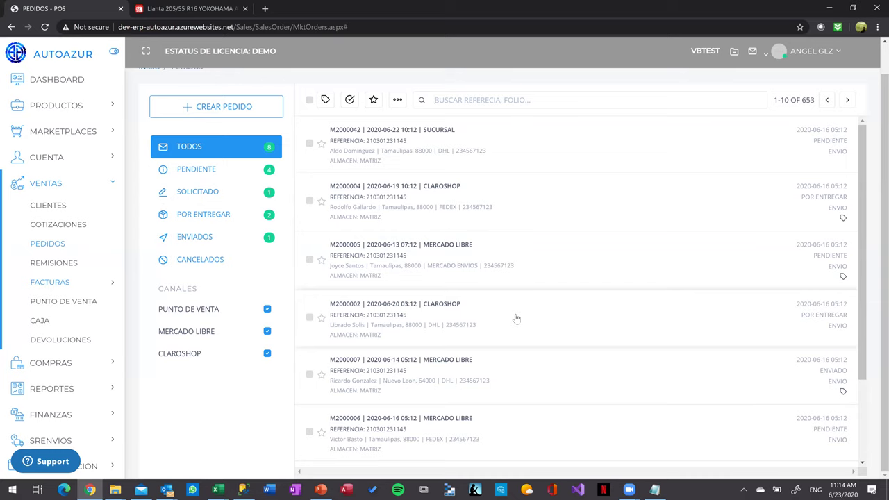
# Search the orders for FEDE and clear the search again
pyautogui.write('FEDE')
pyautogui.press('BackSpace')
pyautogui.press('BackSpace')
pyautogui.press('BackSpace')
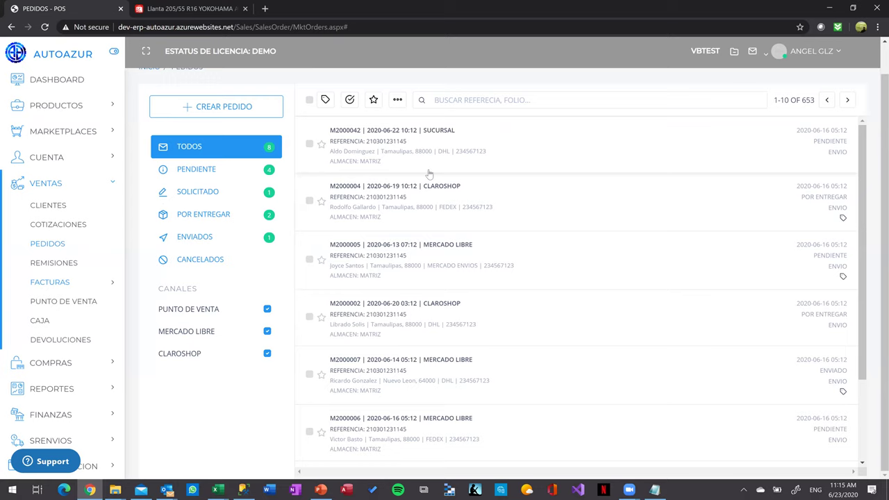
# View the additional order actions twice with no order selected, closing them each time
pyautogui.click(398, 101)
pyautogui.click(488, 98)
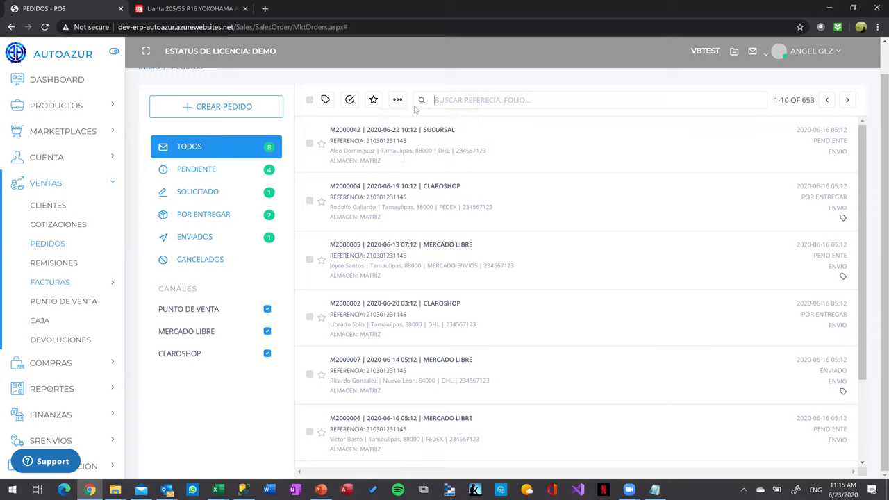
pyautogui.click(398, 101)
pyautogui.click(486, 96)
pyautogui.press('XF86AudioRaiseVolume')
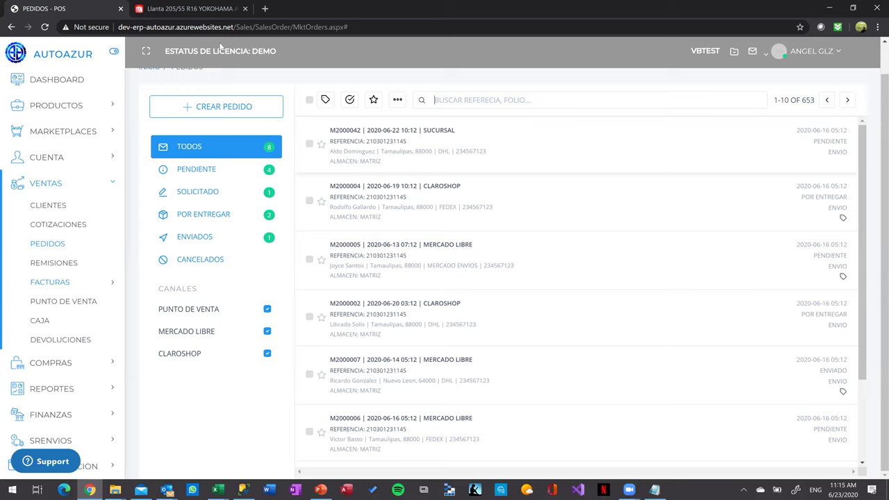
# Select the first SUCURSAL order and view its label options, status options and additional actions
pyautogui.click(310, 143)
pyautogui.click(322, 105)
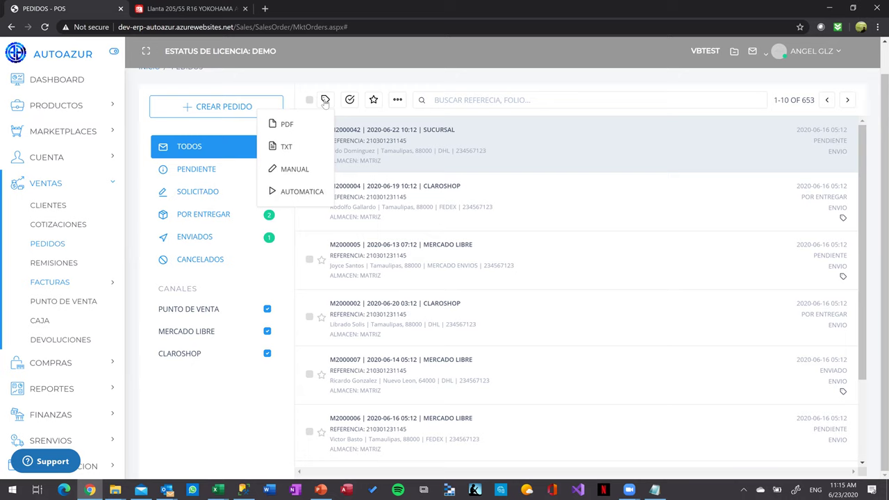
pyautogui.click(350, 100)
pyautogui.click(351, 100)
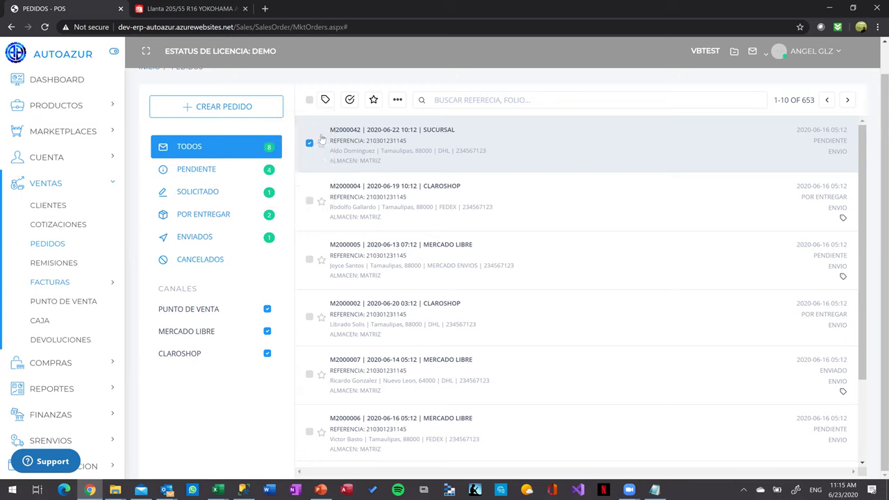
pyautogui.click(398, 101)
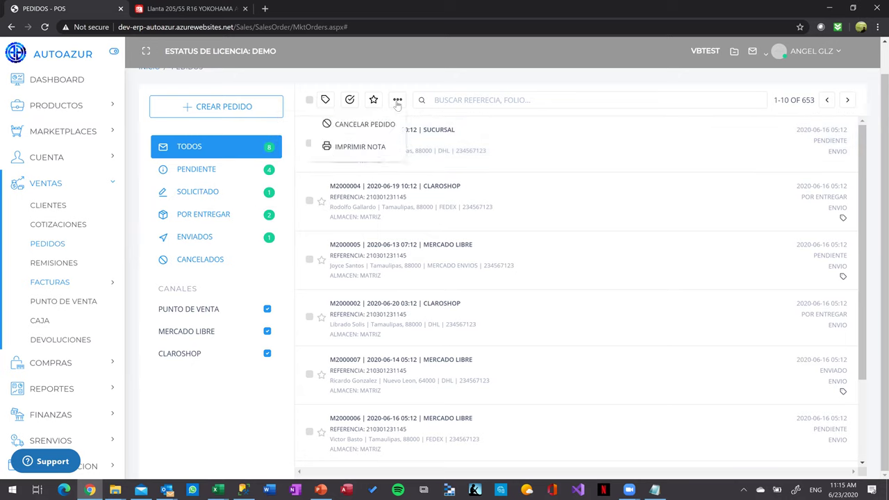
# Close the additional order actions and view the available order status options
pyautogui.click(397, 101)
pyautogui.click(350, 101)
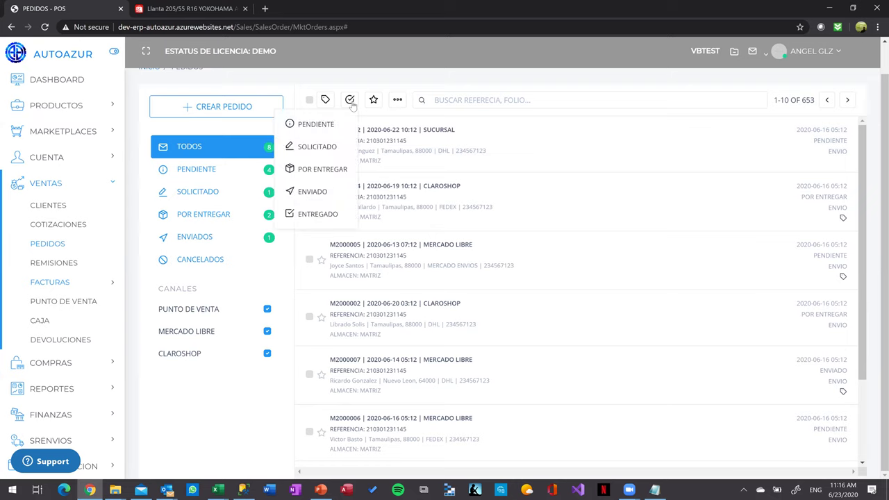
pyautogui.click(350, 100)
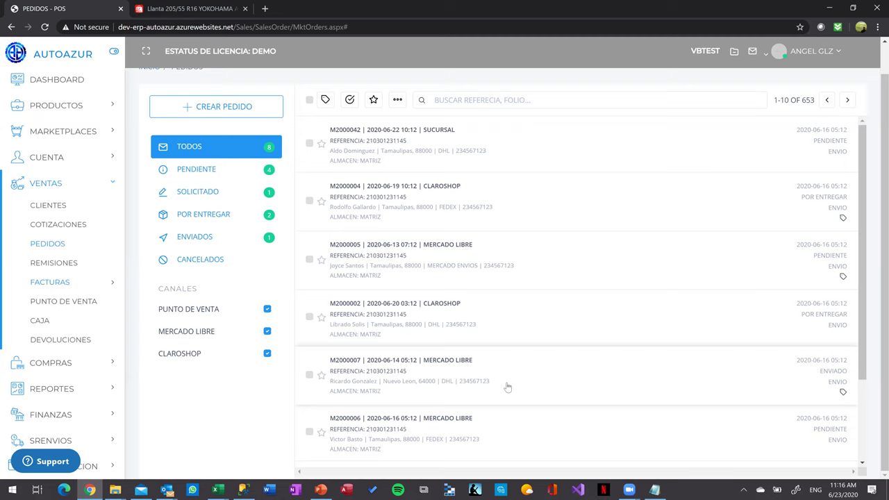
# Look through the list of orders, ending back at the first order
pyautogui.click(32, 248)
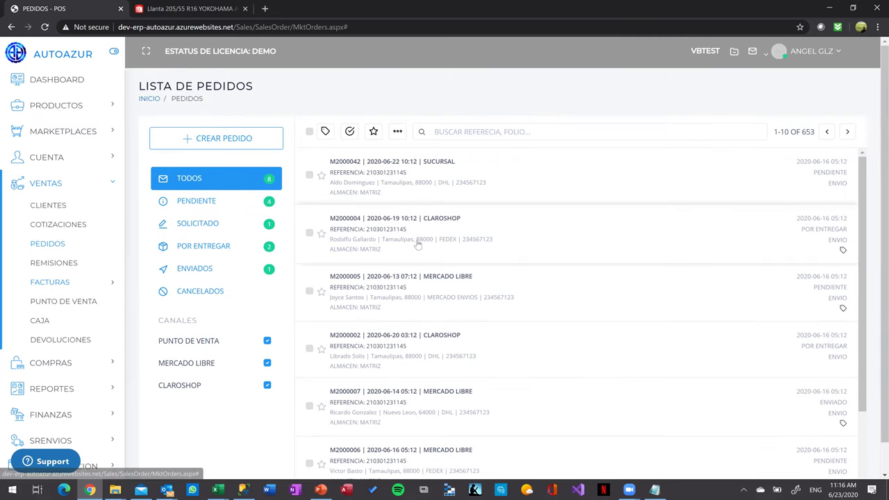
pyautogui.scroll(-1, 418, 244)
pyautogui.scroll(1, 617, 260)
pyautogui.scroll(-1, 764, 247)
pyautogui.scroll(1, 812, 244)
pyautogui.scroll(-1, 865, 223)
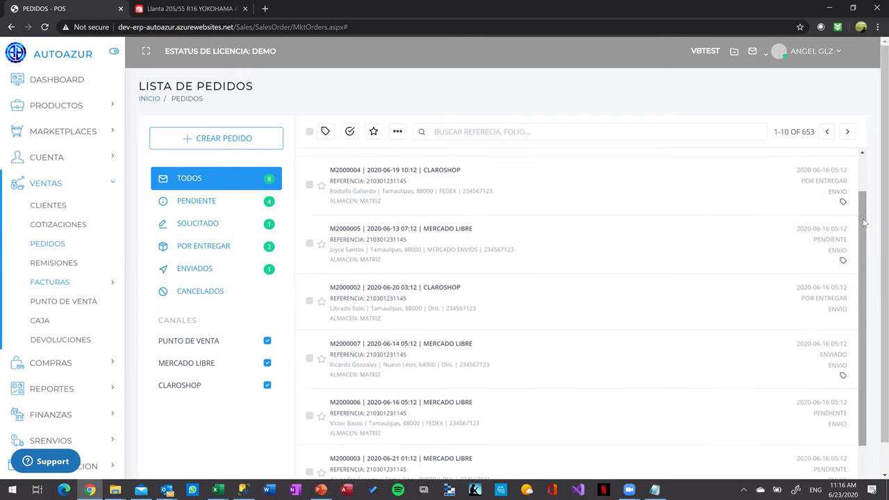
pyautogui.scroll(1, 736, 288)
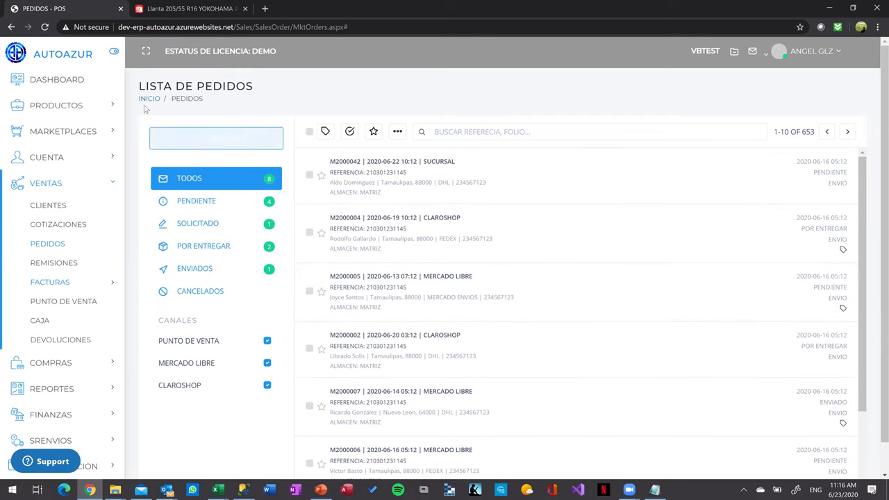
# Visit the Claro Shop marketplace menu and return to the sales orders list
pyautogui.click(74, 139)
pyautogui.click(51, 216)
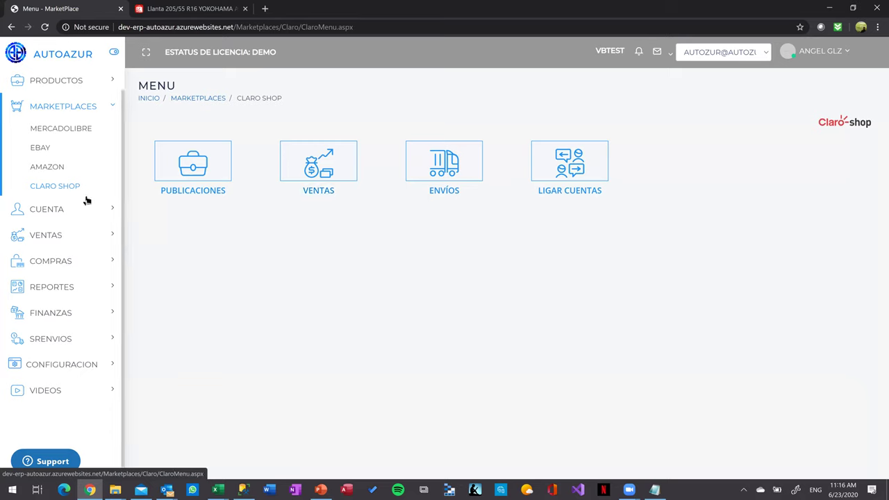
pyautogui.click(61, 240)
pyautogui.click(56, 221)
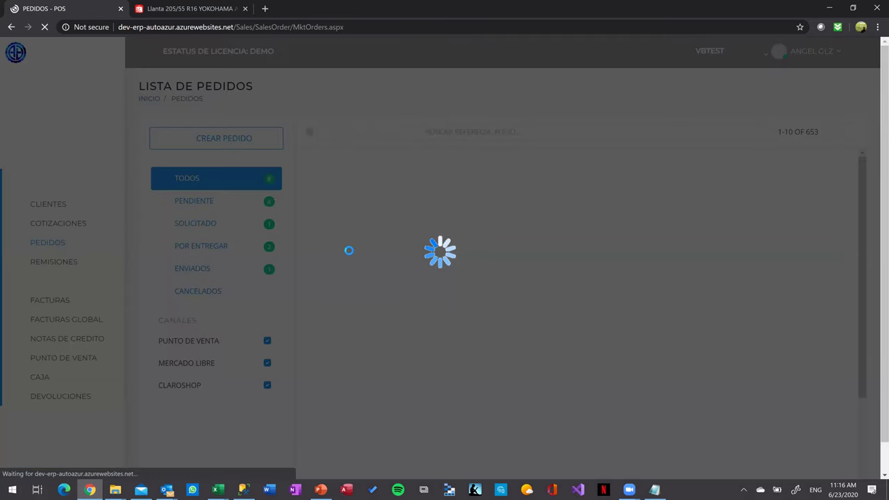
pyautogui.scroll(-2, 389, 266)
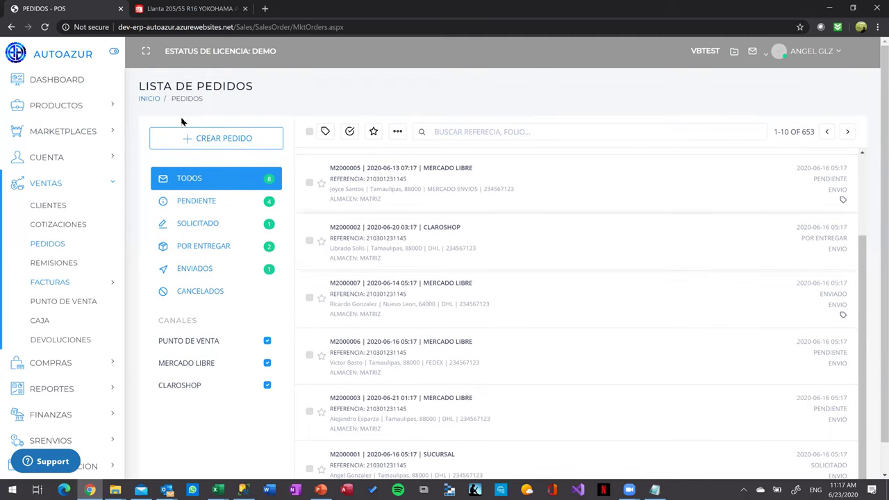
# Open the Claro Shop publications and look through the active listings
pyautogui.click(74, 135)
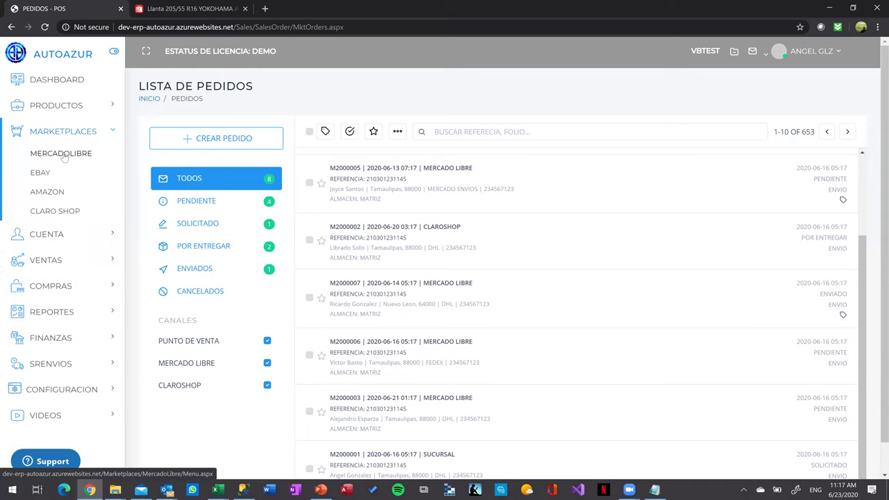
pyautogui.click(56, 211)
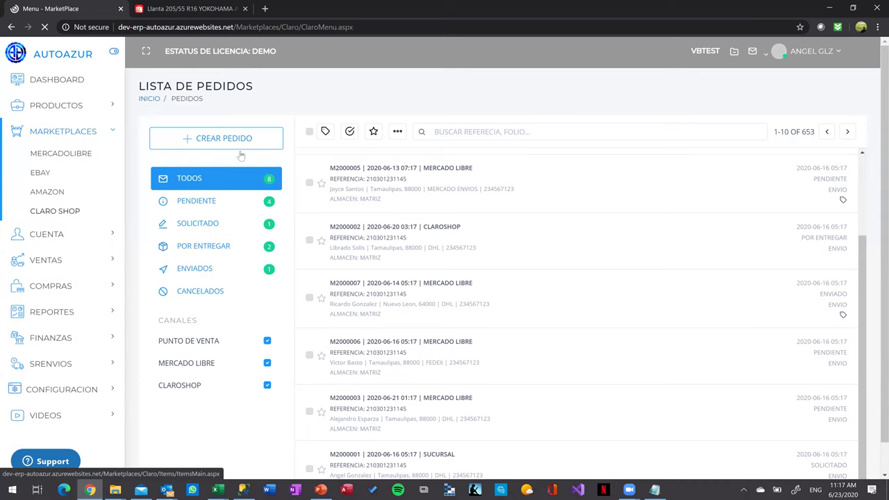
pyautogui.click(204, 178)
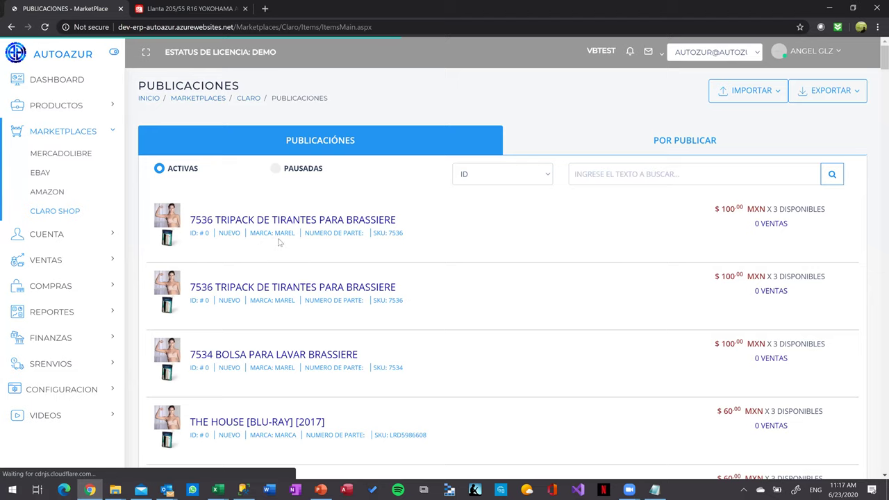
pyautogui.scroll(-15, 355, 312)
pyautogui.scroll(-5, 355, 314)
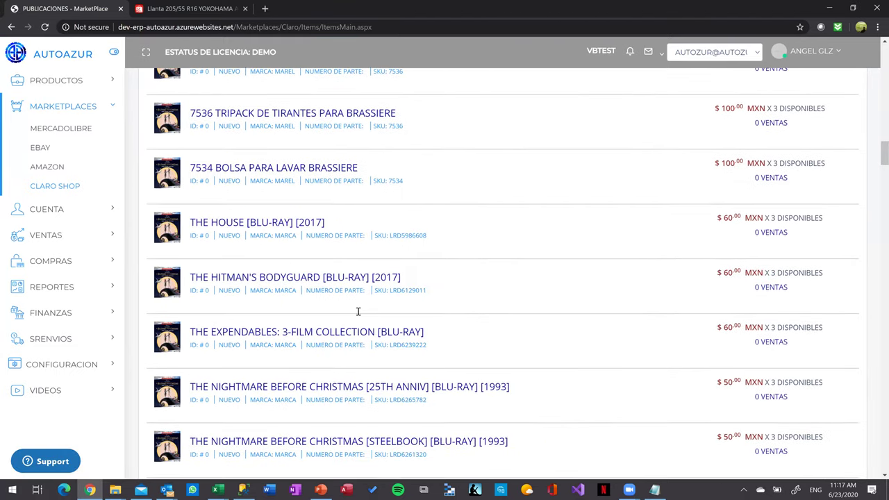
pyautogui.scroll(-3, 358, 313)
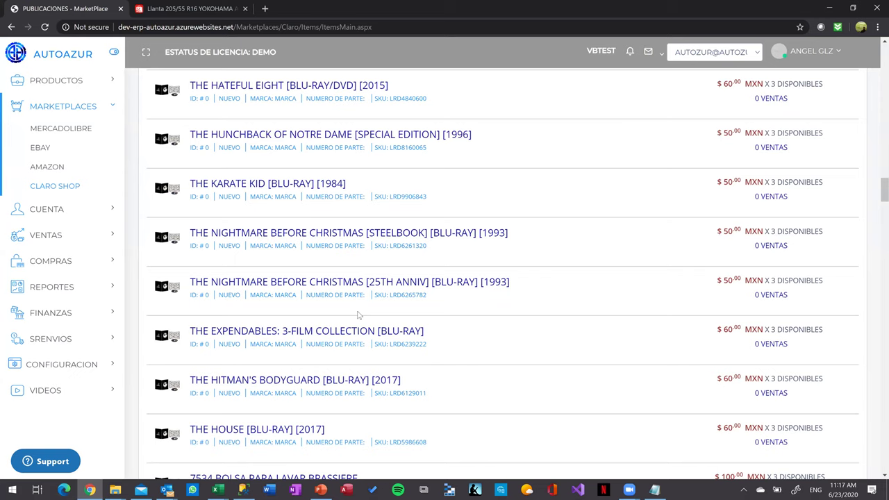
pyautogui.scroll(5, 248, 332)
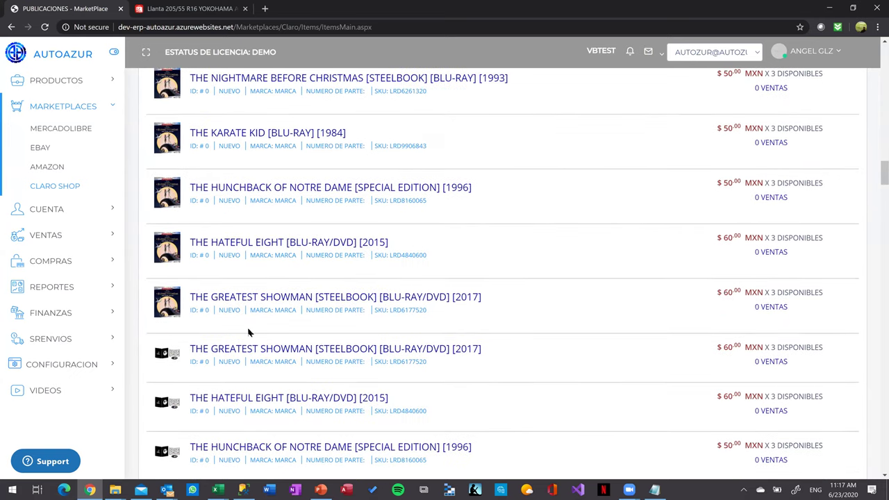
# Switch to the Claro Shop product spreadsheet in Excel and point out the Descripcion cells, ending on cell F2
pyautogui.moveTo(215, 490)
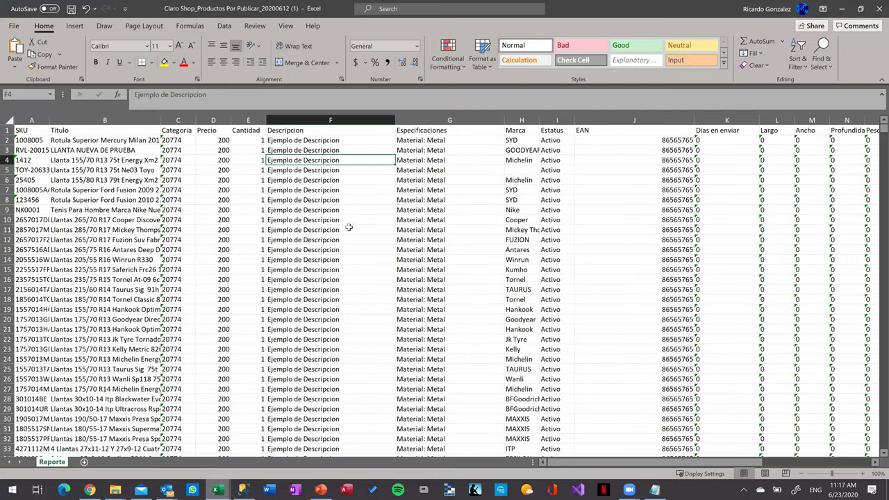
pyautogui.click(296, 179)
pyautogui.click(316, 141)
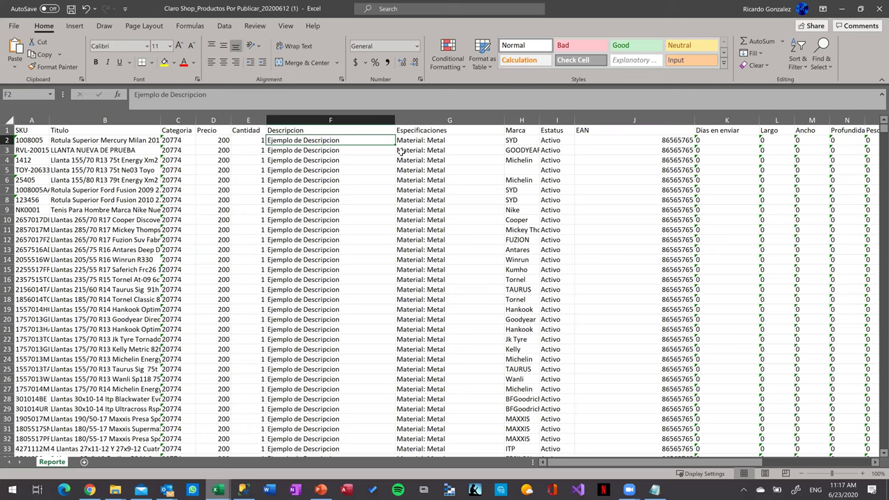
pyautogui.click(341, 173)
pyautogui.click(321, 141)
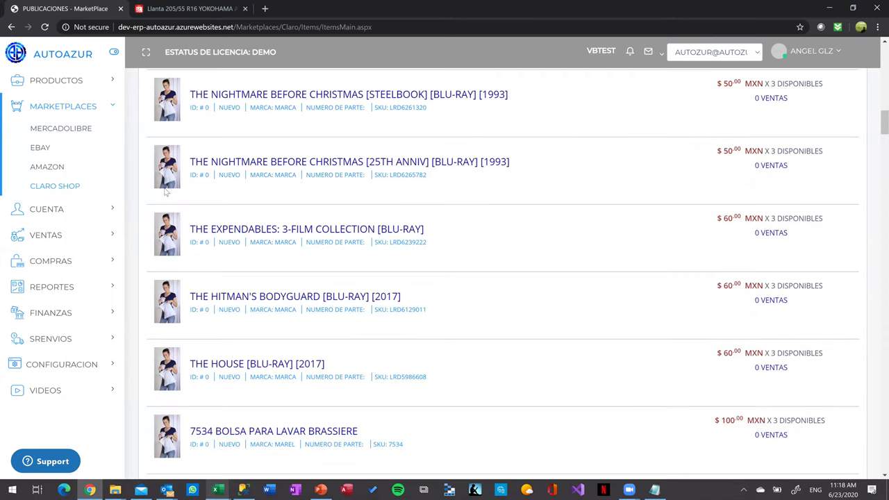
# Return to the Claro Shop marketplace menu in the browser
pyautogui.scroll(5, 165, 192)
pyautogui.click(59, 211)
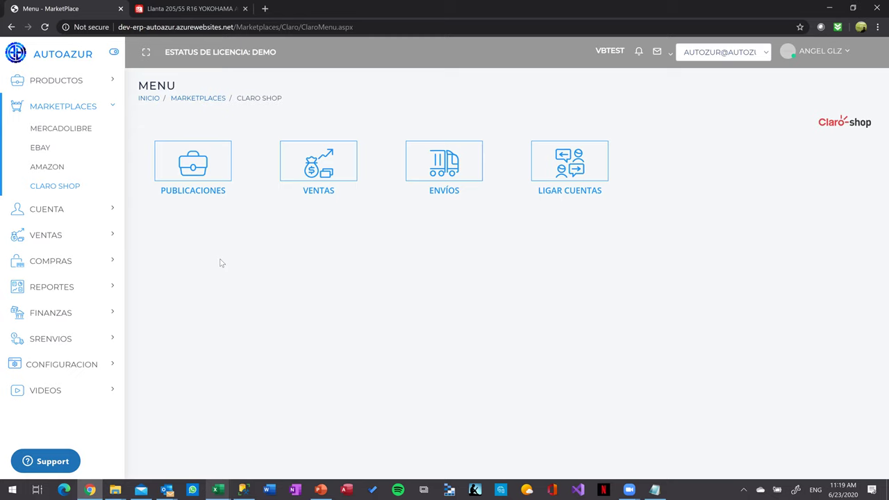
pyautogui.scroll(1, 49, 260)
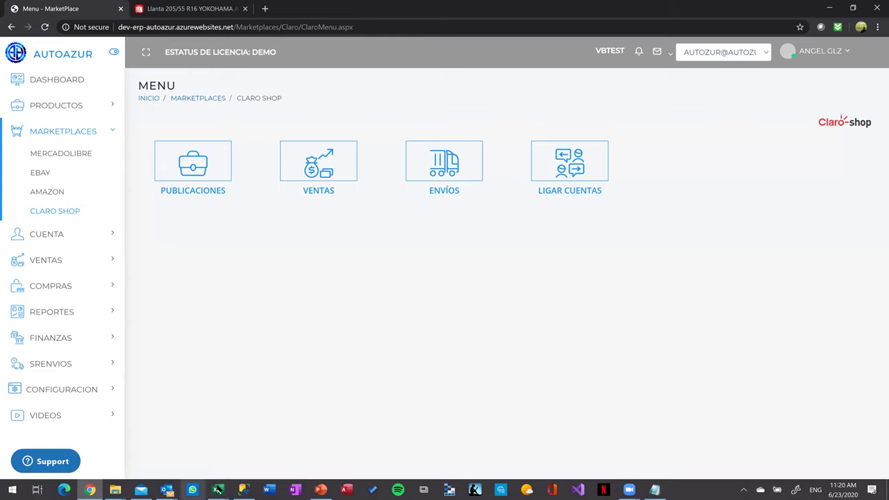
# Switch to the Webinar presentation in PowerPoint and highlight the Productos and Ordenes modules in the summary table
pyautogui.moveTo(328, 479)
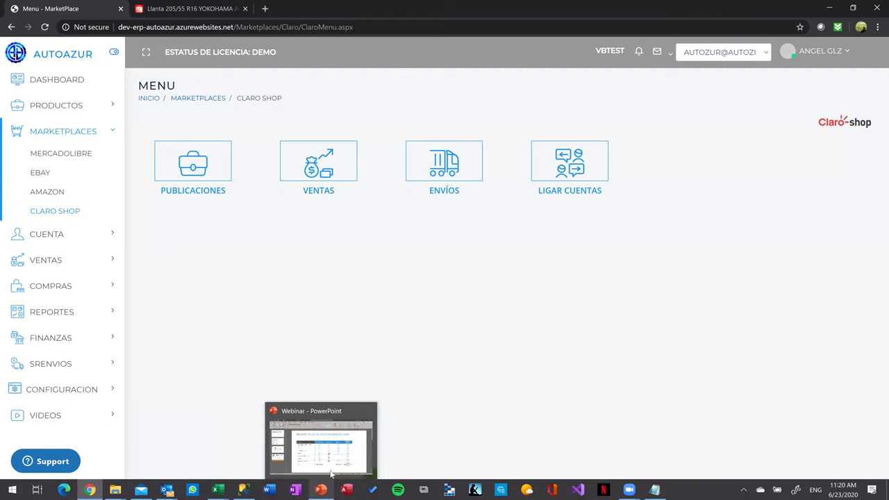
pyautogui.hotkey('alt', 'Tab')
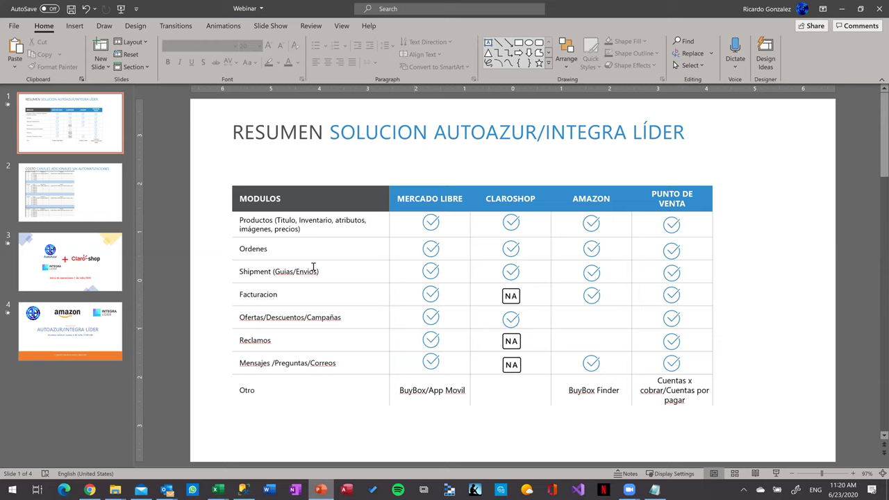
pyautogui.moveTo(305, 230); pyautogui.dragTo(243, 219)
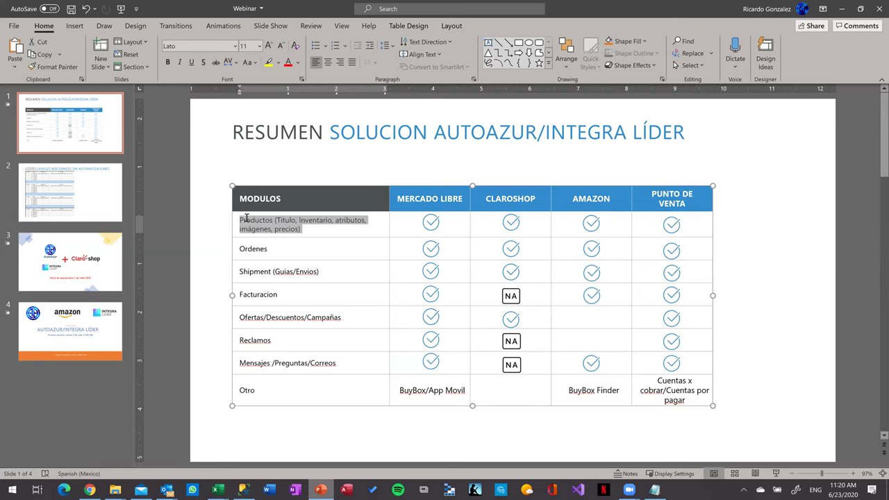
pyautogui.click(287, 248)
pyautogui.press('Up')
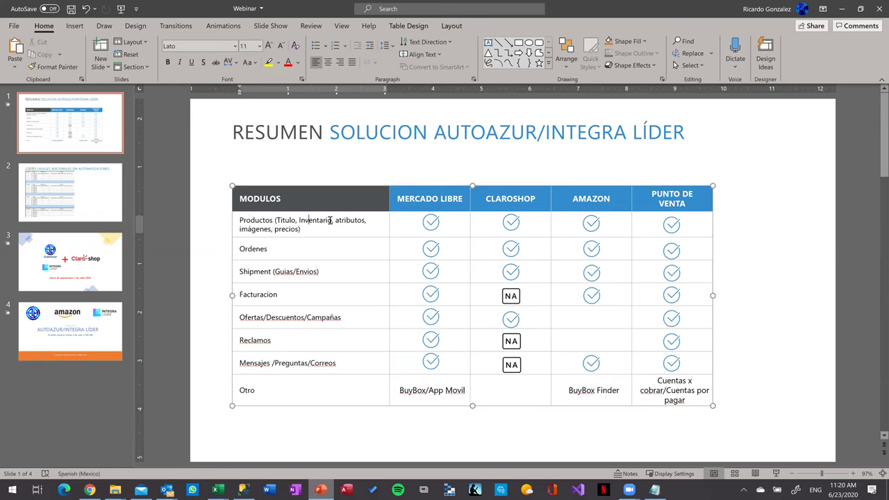
pyautogui.click(291, 230)
pyautogui.doubleClick(236, 248)
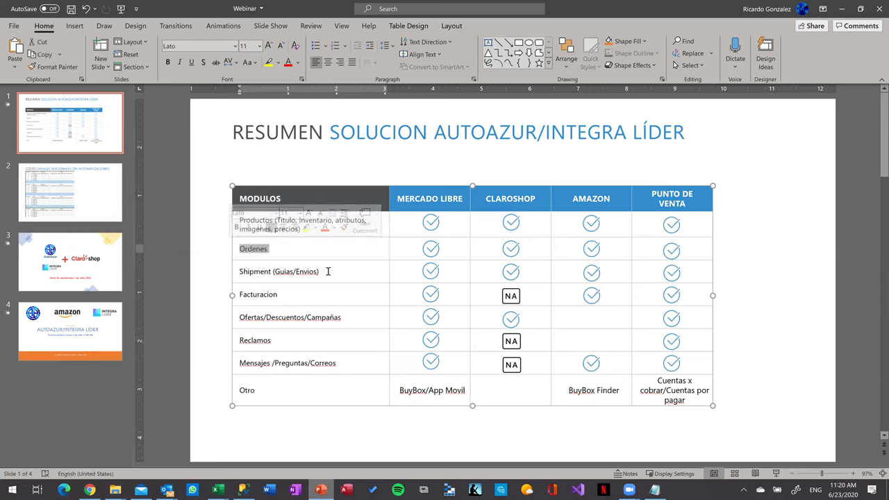
# Point out the Shipment, Facturacion, Ofertas/Descuentos/Campañas and Reclamos modules in the summary table
pyautogui.moveTo(328, 271); pyautogui.dragTo(253, 274)
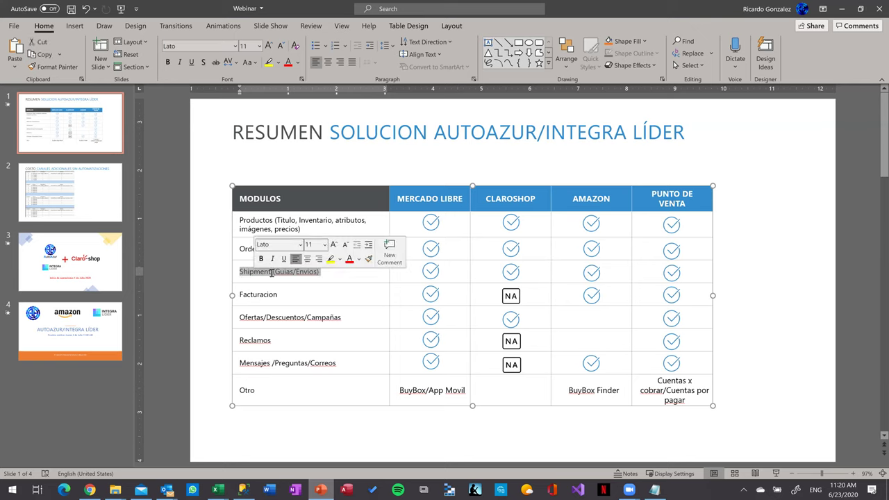
pyautogui.click(346, 276)
pyautogui.click(248, 294)
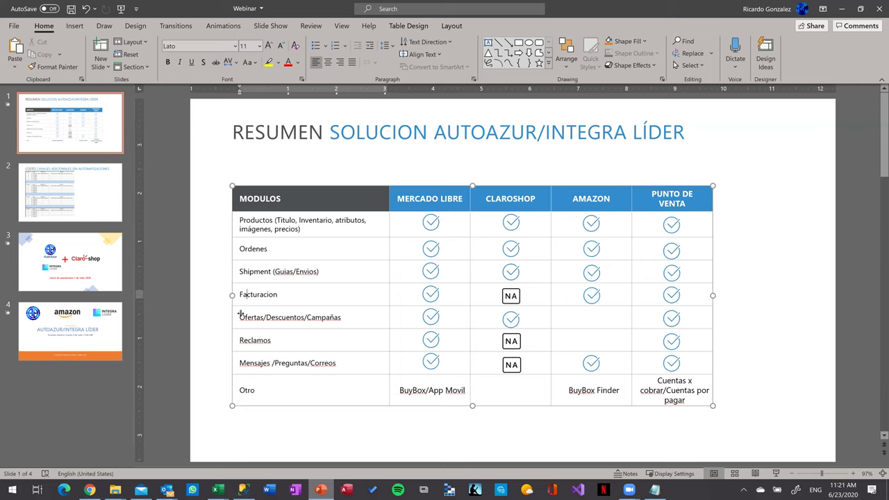
pyautogui.moveTo(344, 319); pyautogui.dragTo(241, 317)
pyautogui.click(345, 317)
pyautogui.doubleClick(261, 340)
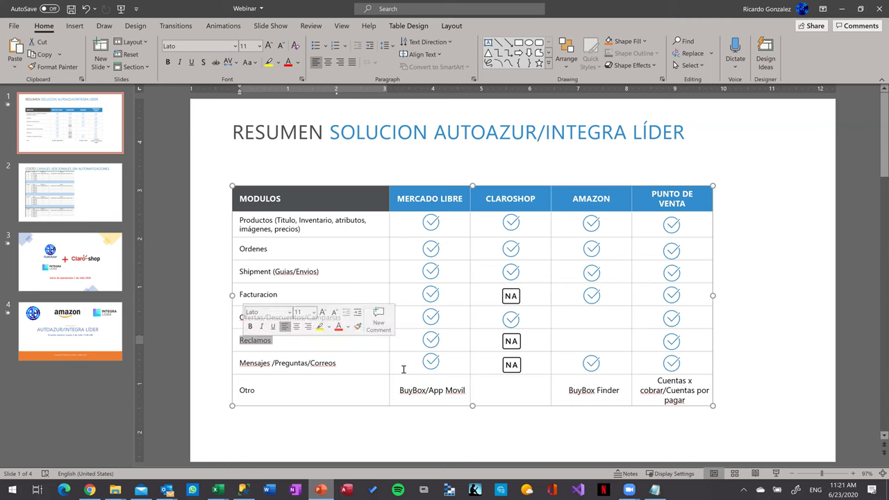
# Point out the Mensajes/Preguntas/Correos and Otro modules, including Mercado Libre's BuyBox/App Movil entry
pyautogui.moveTo(332, 362); pyautogui.dragTo(250, 364)
pyautogui.click(350, 390)
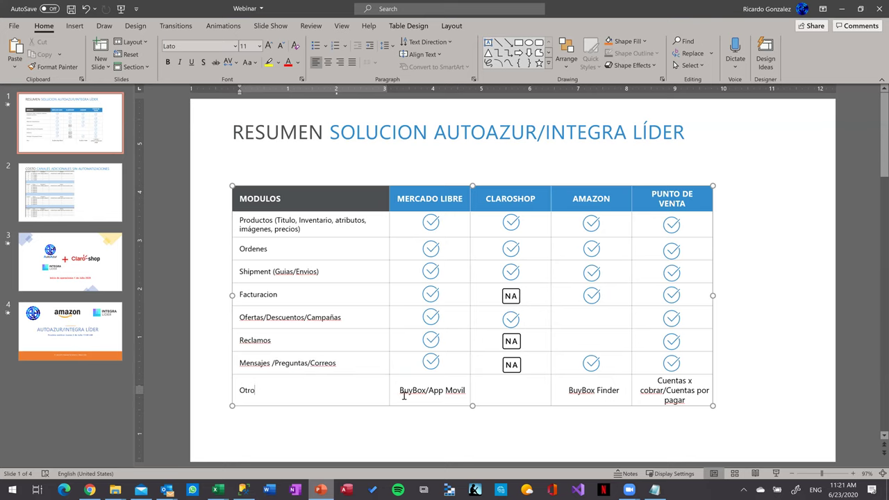
pyautogui.moveTo(400, 391); pyautogui.dragTo(427, 394)
pyautogui.click(455, 395)
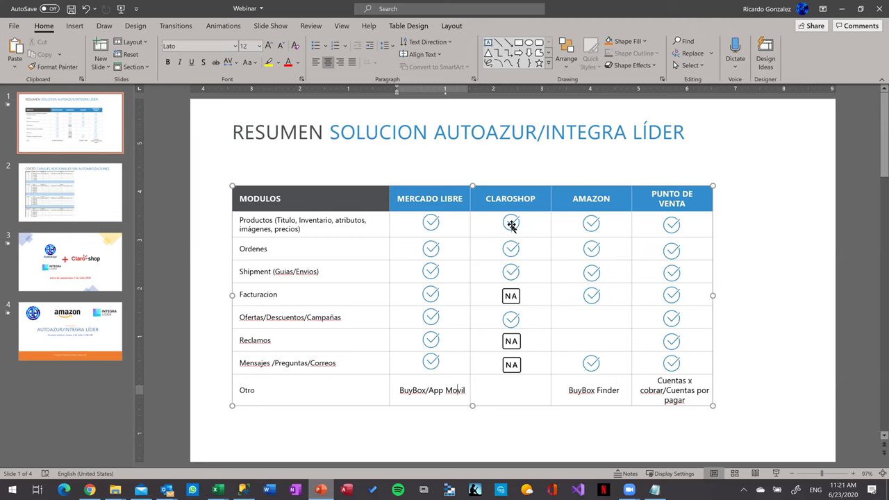
# Review the CLAROSHOP column's marks for the Productos, Shipment, Facturacion, Reclamos and Ofertas modules
pyautogui.click(512, 226)
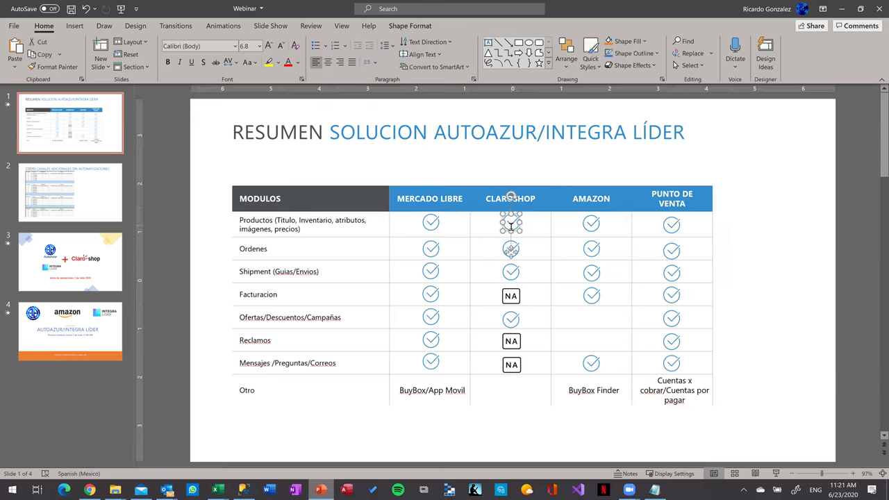
pyautogui.click(375, 232)
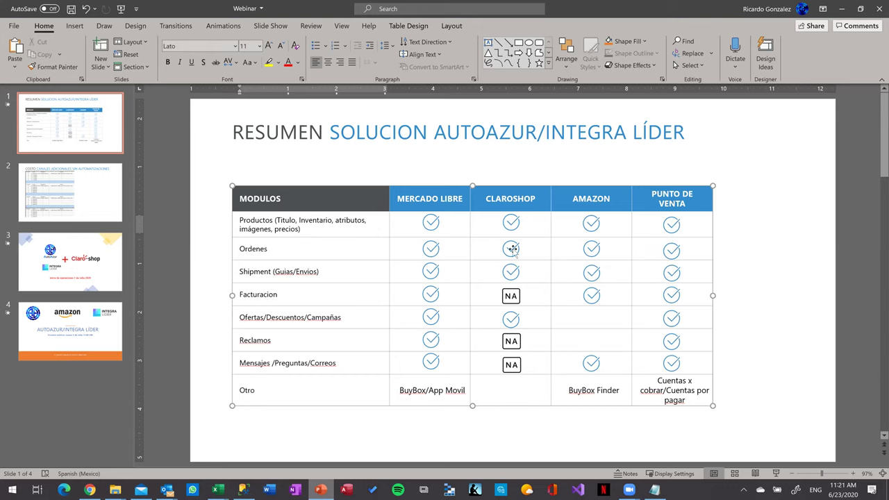
pyautogui.click(349, 271)
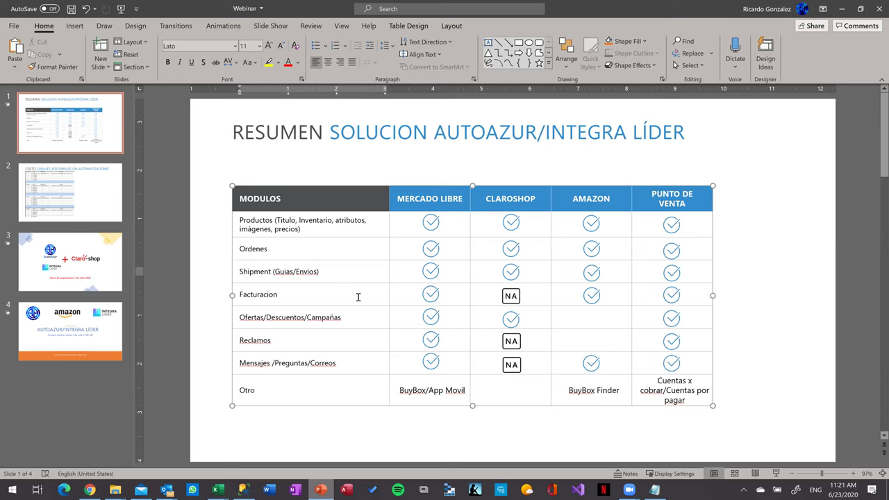
pyautogui.click(514, 294)
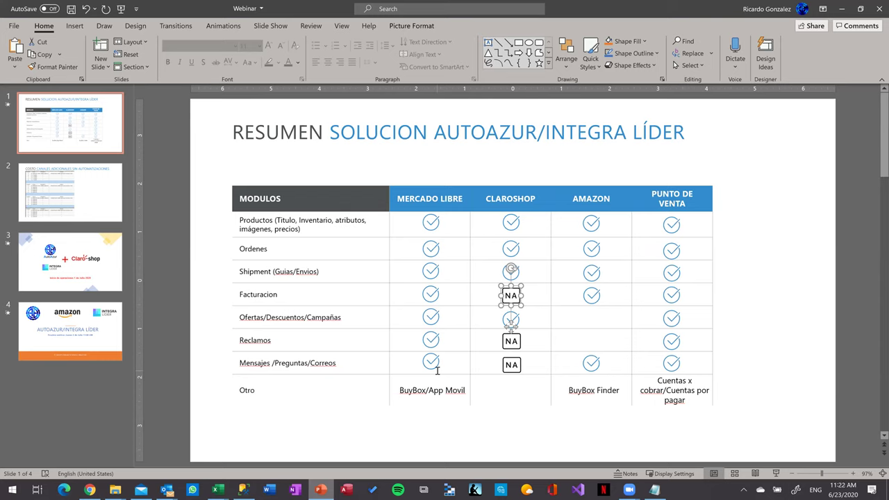
pyautogui.click(346, 298)
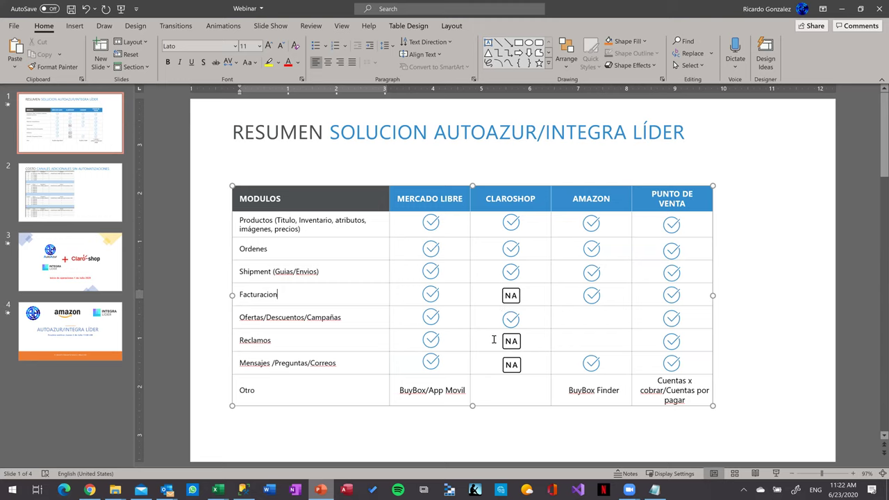
pyautogui.click(354, 345)
pyautogui.click(351, 322)
# Switch to the browser and show the Claro Shop product page for the Llanta 205/55 R16 YOKOHAMA
pyautogui.click(90, 490)
pyautogui.click(188, 8)
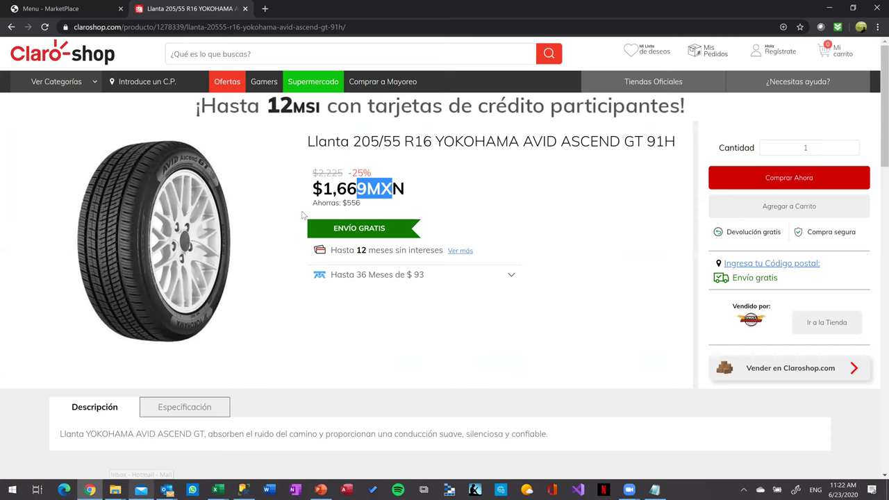
# Highlight the discount percentage beside the original price on the Claro Shop tire page
pyautogui.click(441, 192)
pyautogui.doubleClick(350, 173)
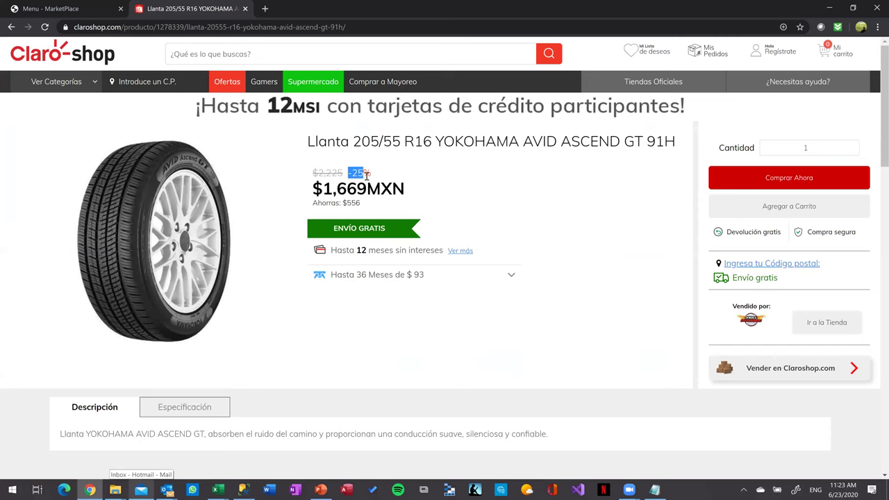
pyautogui.click(352, 173)
pyautogui.doubleClick(352, 173)
pyautogui.click(353, 175)
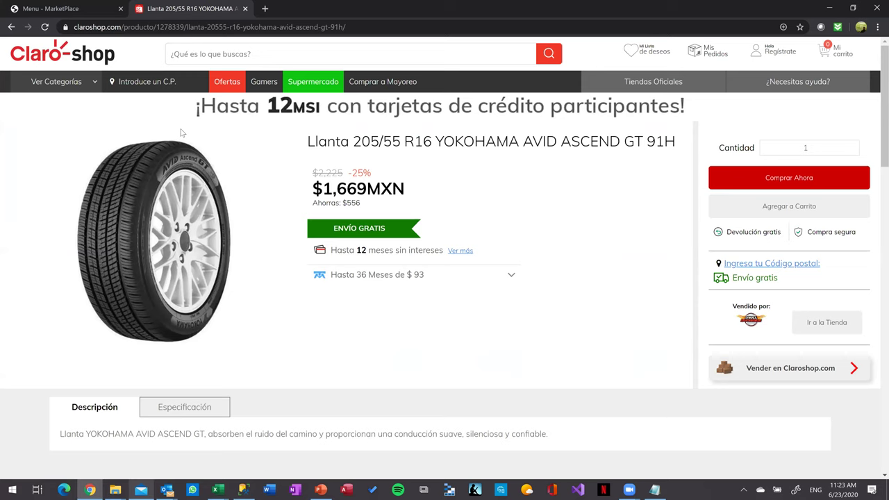
# Switch back to PowerPoint and point out the CLAROSHOP column's Reclamos mark and the Mensajes/Preguntas/Correos row in the summary table
pyautogui.hotkey('alt', 'Tab')
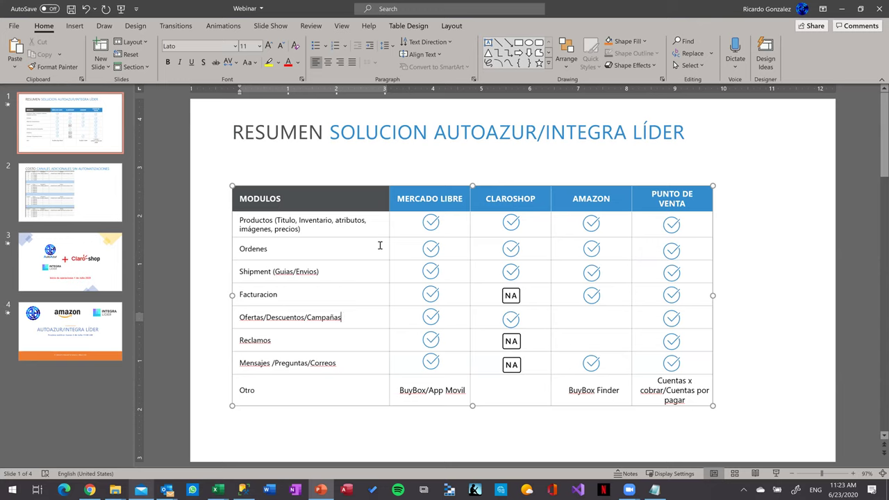
pyautogui.click(511, 345)
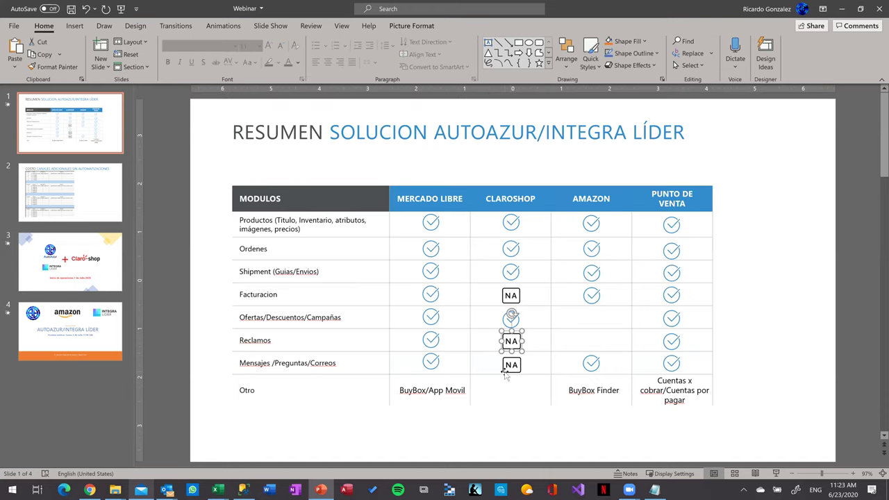
pyautogui.click(374, 357)
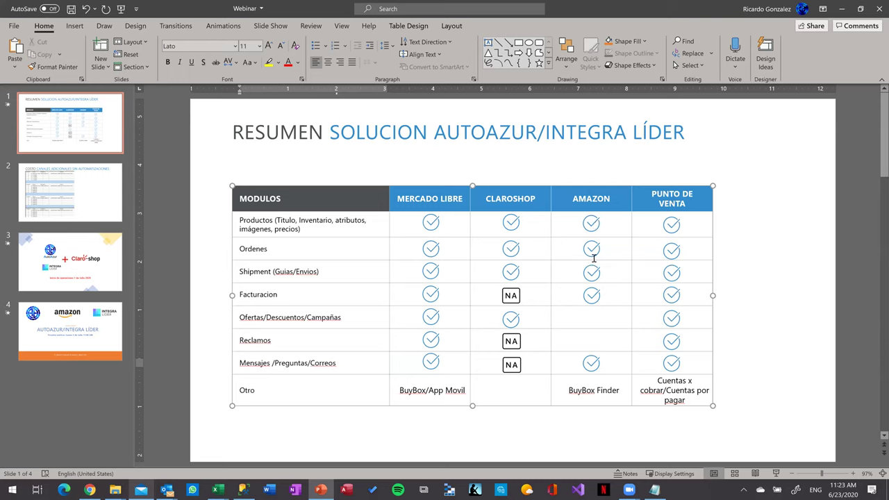
# Review the AMAZON column's cells for Ofertas/Descuentos/Campañas, Reclamos and Mensajes/Preguntas/Correos
pyautogui.click(591, 317)
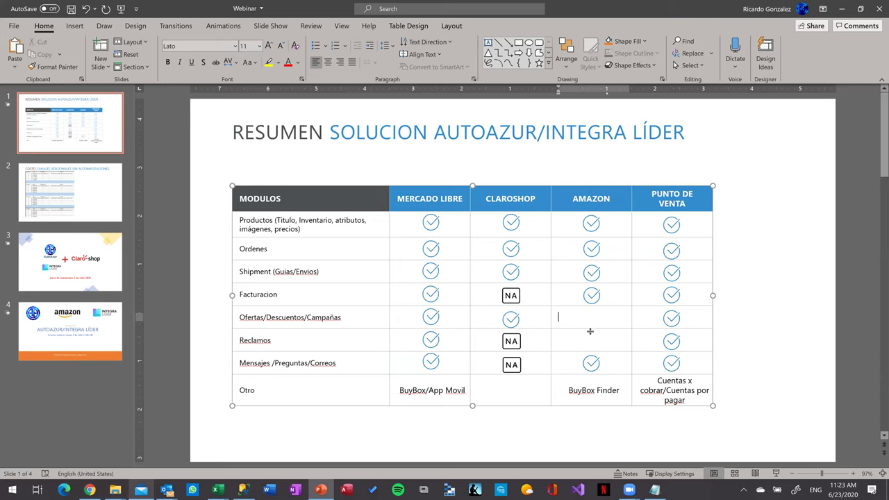
pyautogui.click(589, 336)
pyautogui.click(571, 360)
pyautogui.click(823, 385)
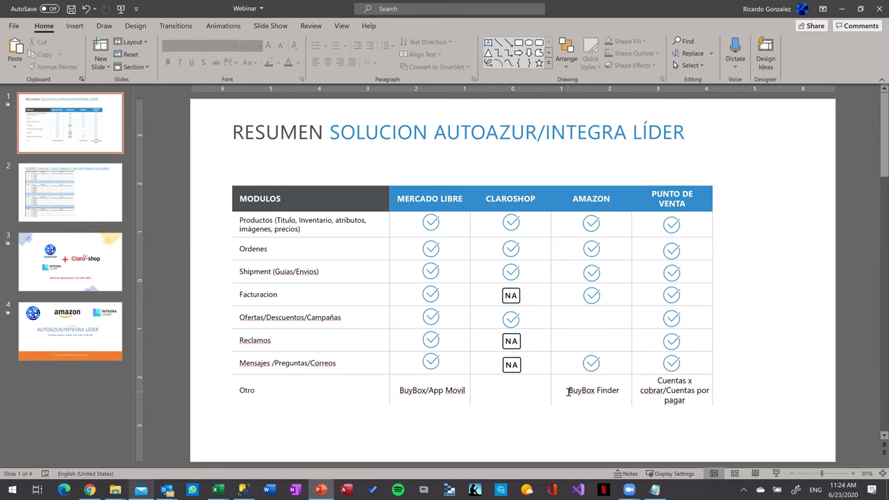
# Point out the Otro row's BuyBox Finder entry for AMAZON and the Cuentas x cobrar/Cuentas por pagar entry for PUNTO DE VENTA
pyautogui.moveTo(568, 392); pyautogui.dragTo(630, 399)
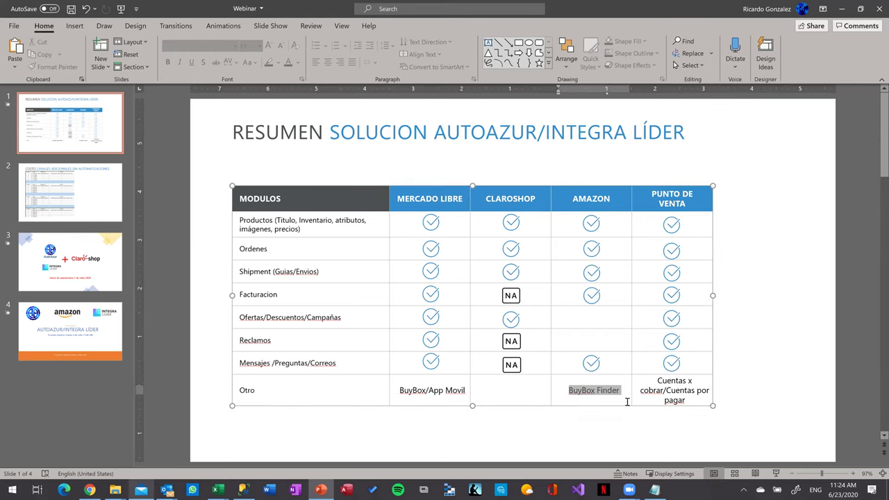
pyautogui.click(580, 411)
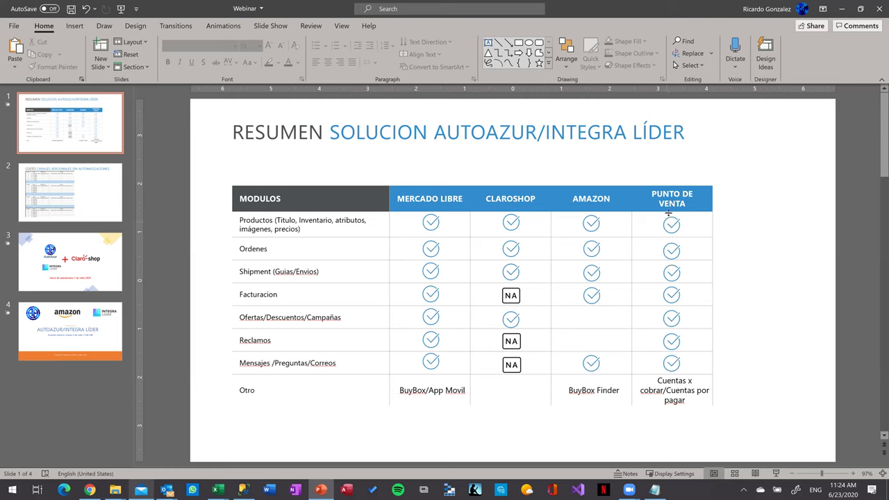
pyautogui.click(683, 400)
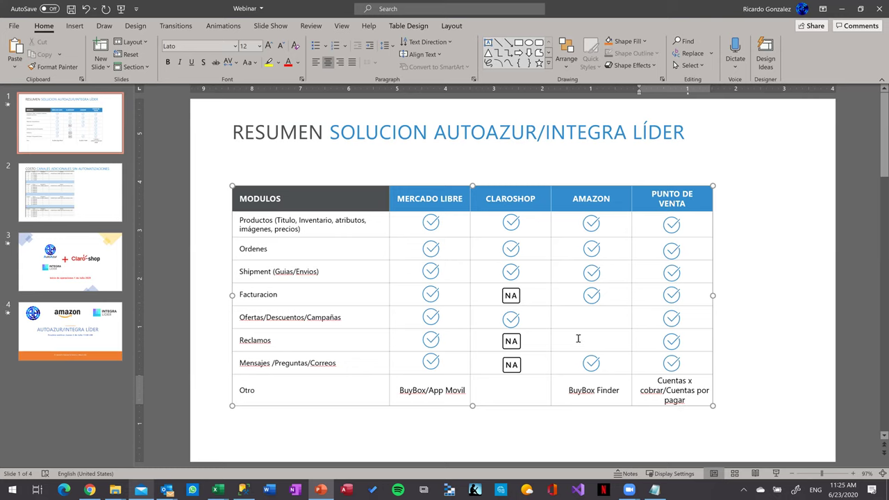
# Move the AutoAzur + Claro-shop slide up to directly follow the summary table slide
pyautogui.moveTo(94, 248); pyautogui.dragTo(67, 142)
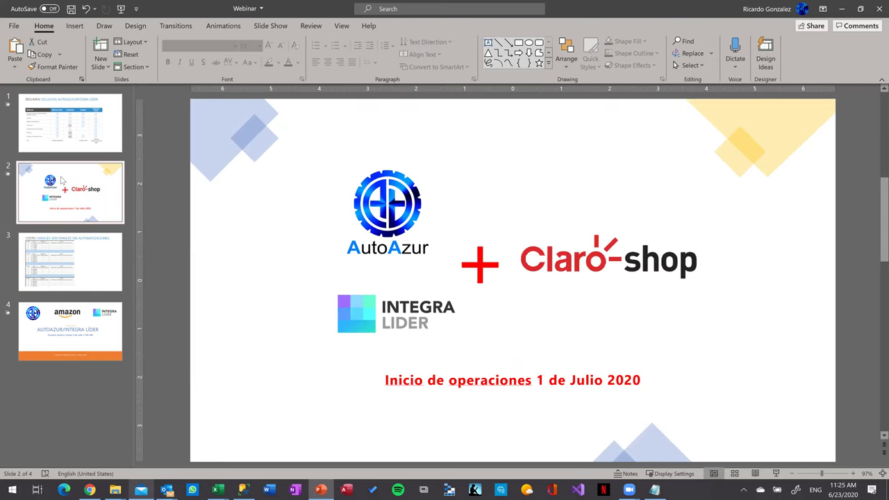